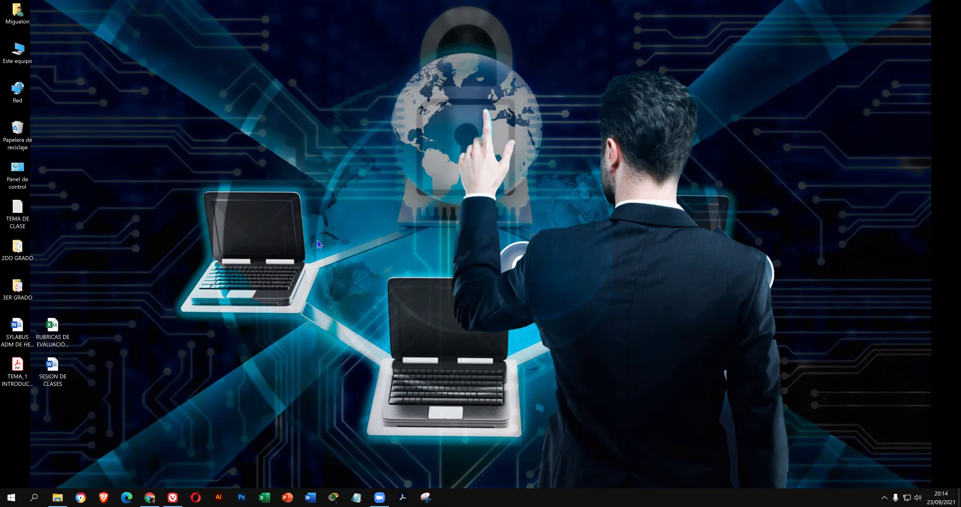
- Refresh the desktop and switch to the MACROEDUNET assigned-courses page in Chrome
right_click(306, 226)
click(369, 267)
mouse_move(150, 497)
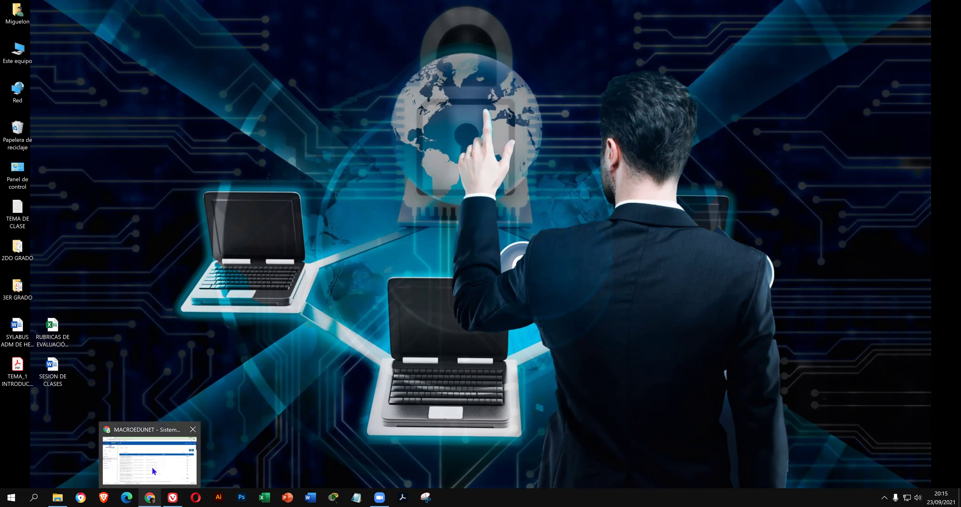
click(152, 466)
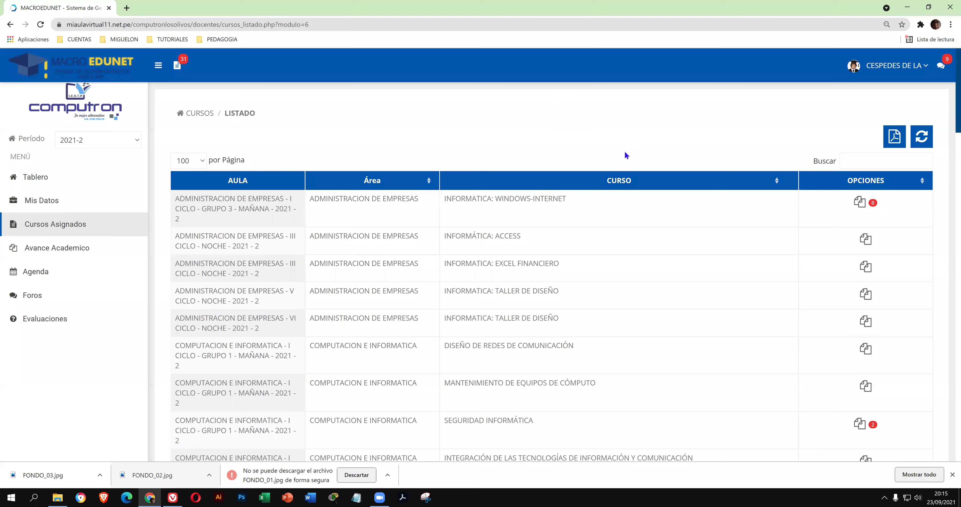
- Remove FONDO_03.jpg and FONDO_02.jpg from the browser's download list, discard the blocked FONDO_01.jpg and close the downloads page
scroll(453, 348, down, 2)
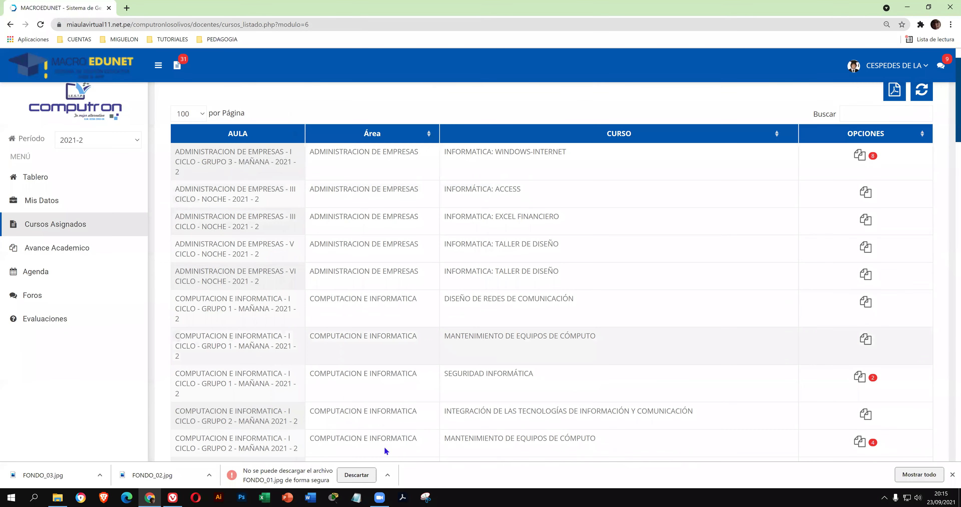
click(925, 475)
click(626, 120)
click(626, 120)
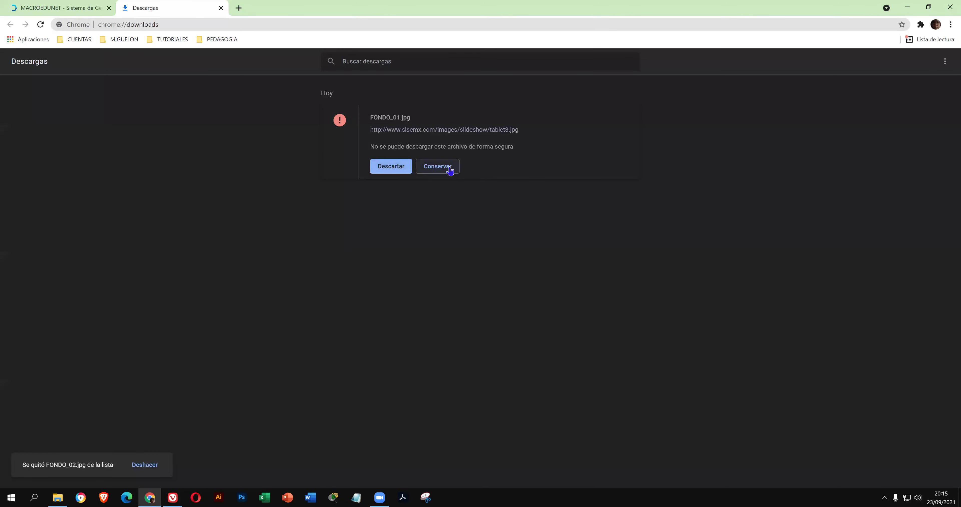
click(388, 171)
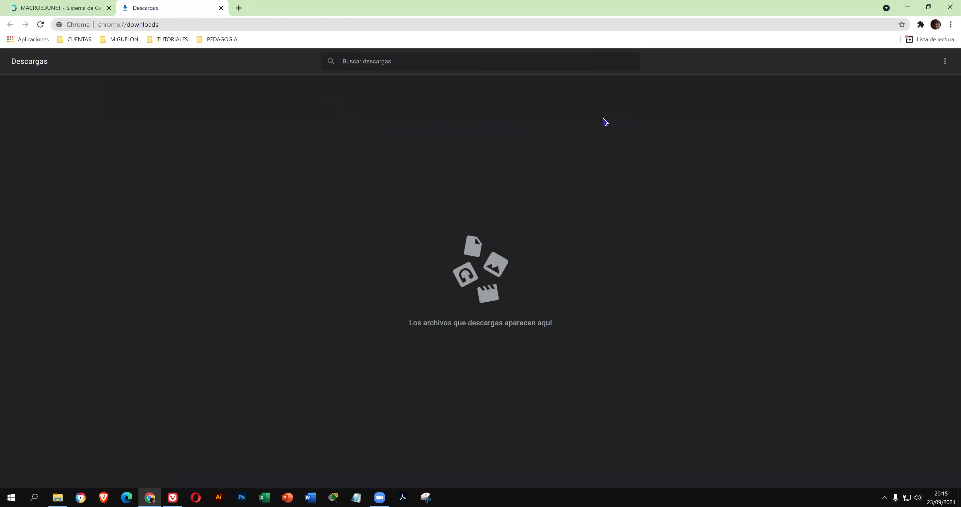
click(221, 8)
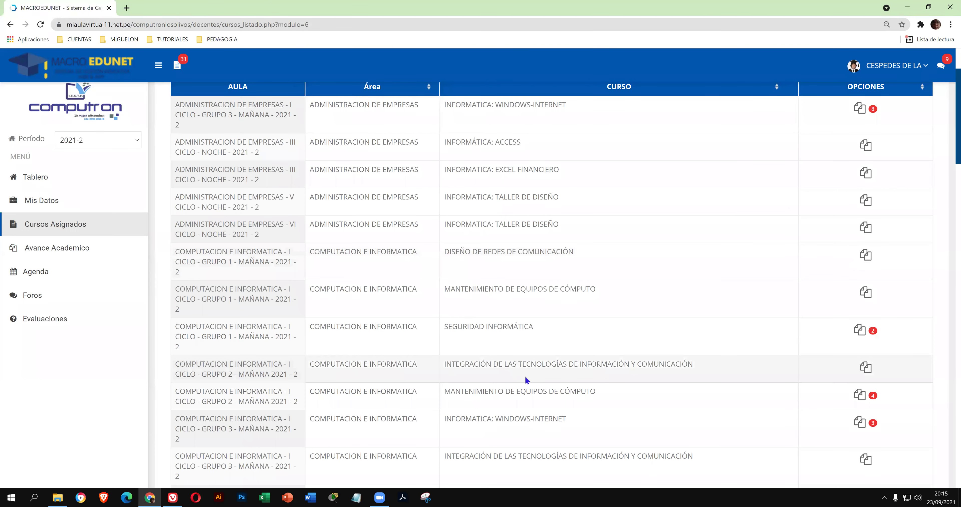
- Start a new resource for the II CICLO - GRUPO 2 - NOCHE course HERRAMIENTAS DE GESTIÓN DE REDES DE COMUNICACIÓN
scroll(524, 376, down, 3)
scroll(529, 380, down, 3)
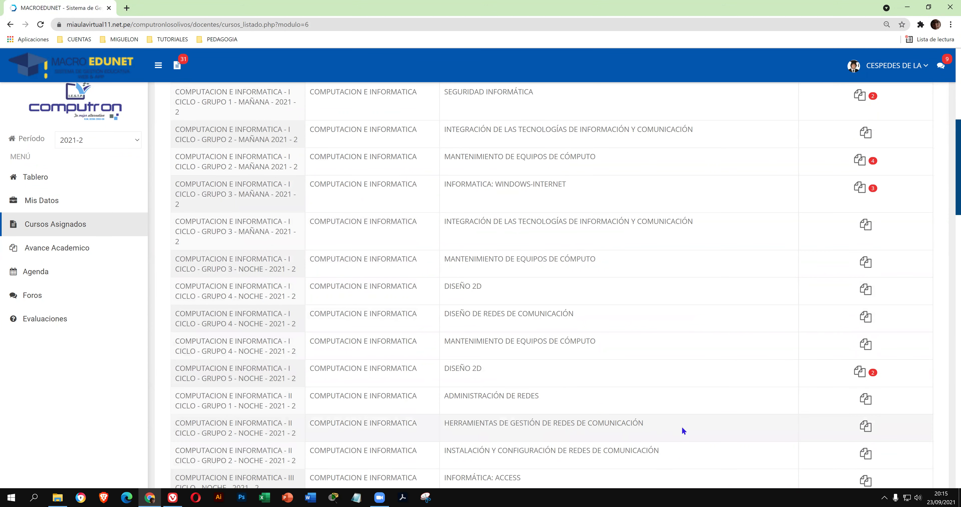
click(869, 433)
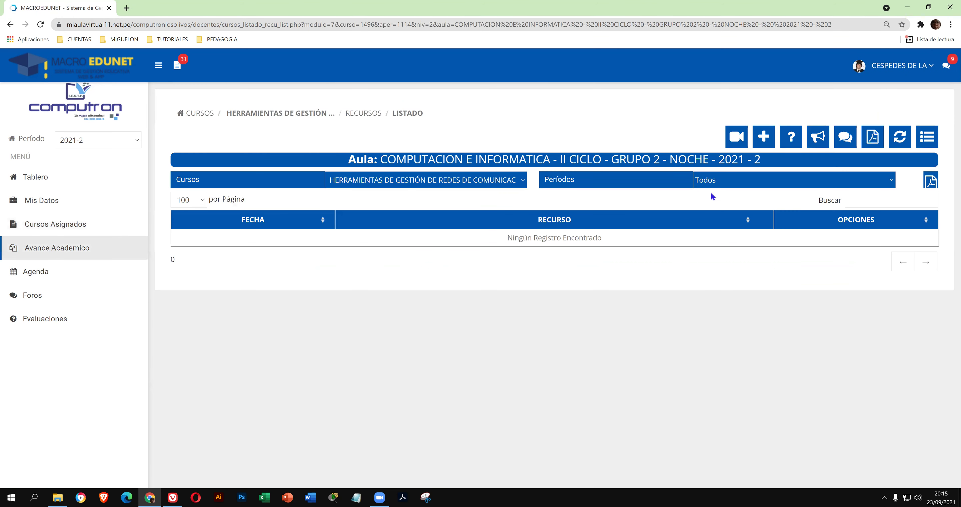
click(763, 137)
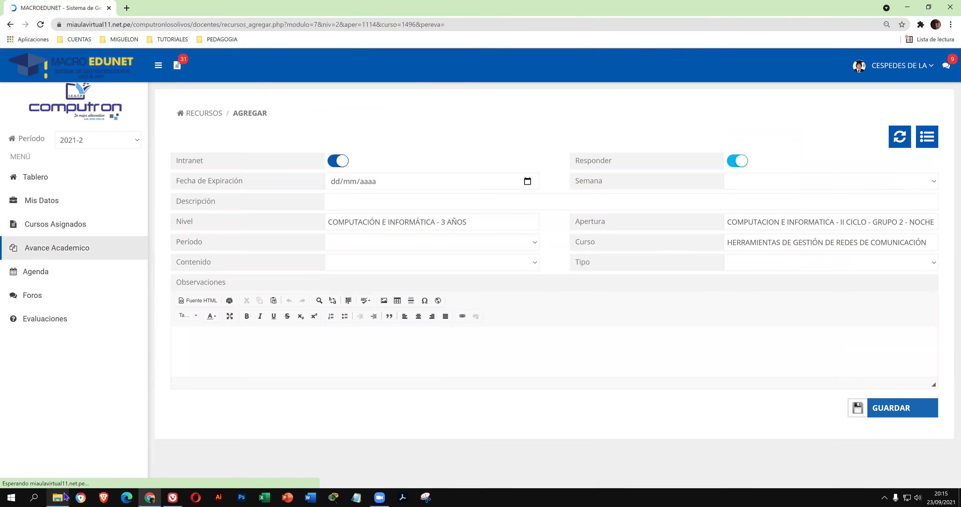
- Open the text file TEMA DE CLASE from the Escritorio folder in File Explorer and put the folder window away
mouse_move(65, 497)
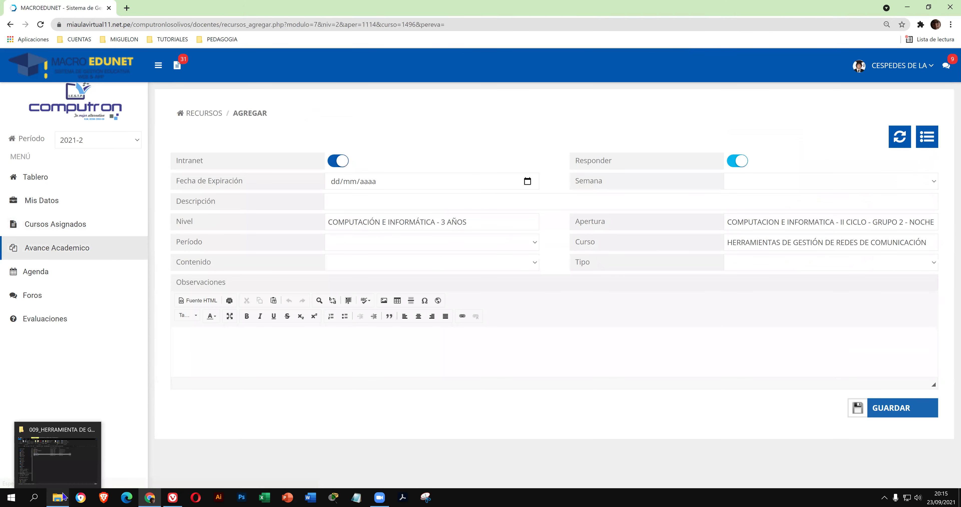
click(69, 468)
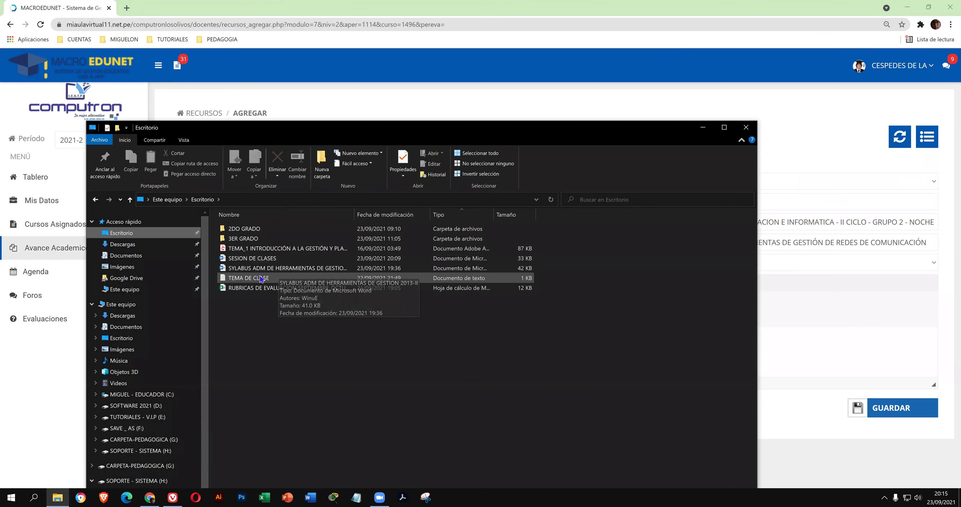
double_click(242, 277)
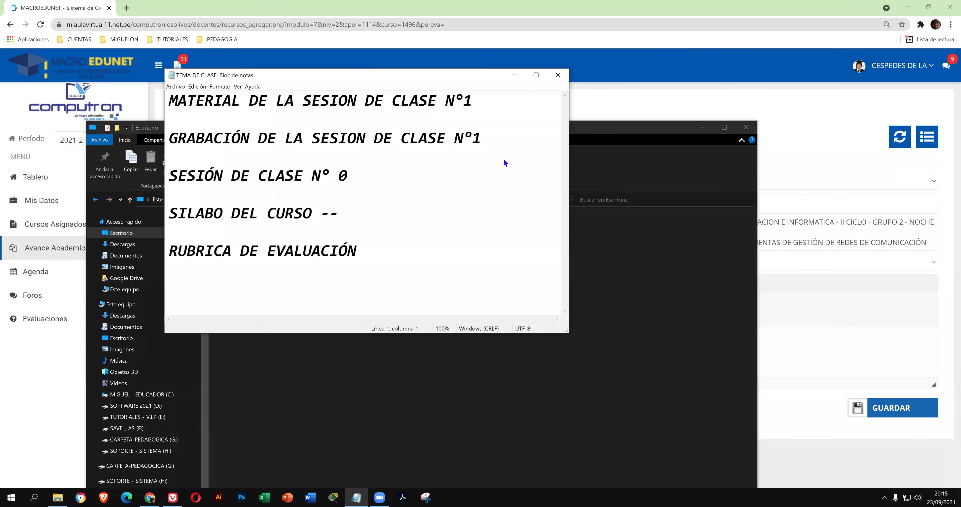
click(656, 135)
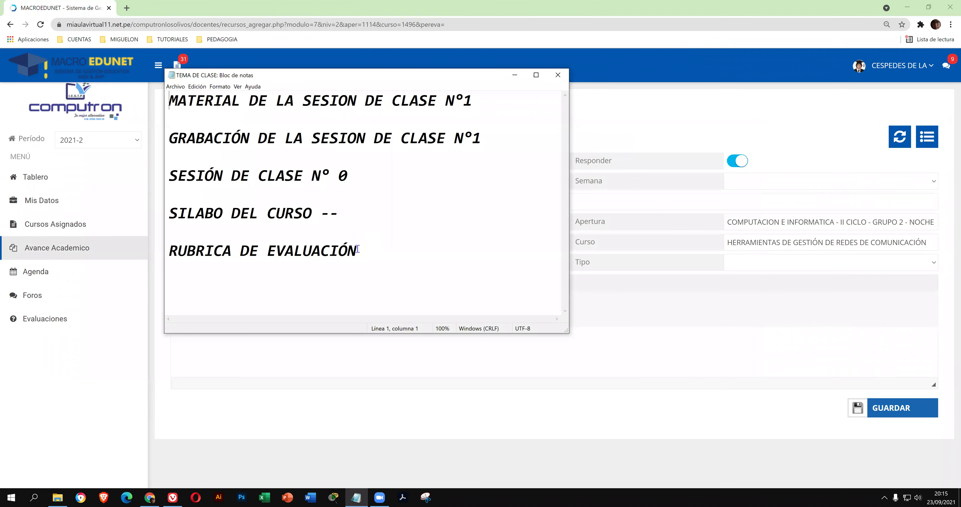
- Copy the line "RUBRICA DE EVALUACIÓN" from the text file into the new resource's Descripción
drag(357, 251, 113, 254)
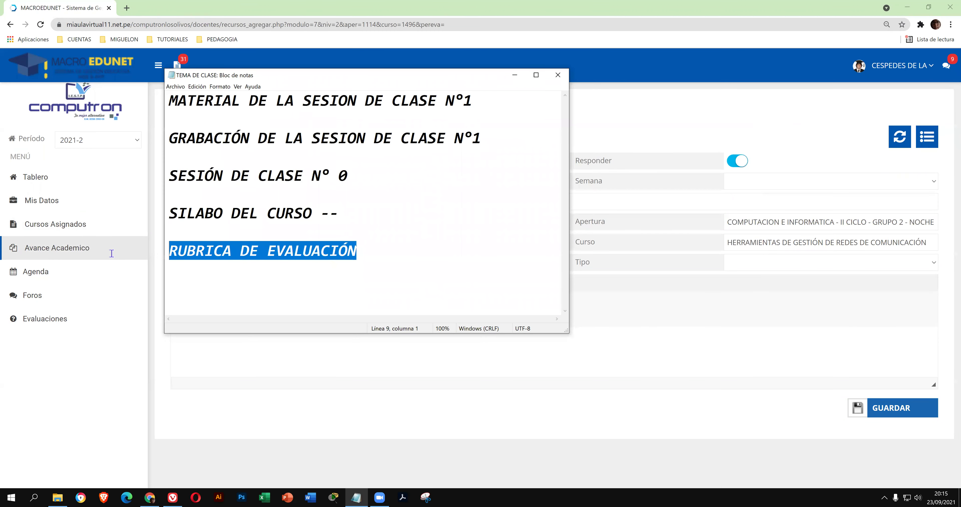
right_click(206, 252)
click(234, 280)
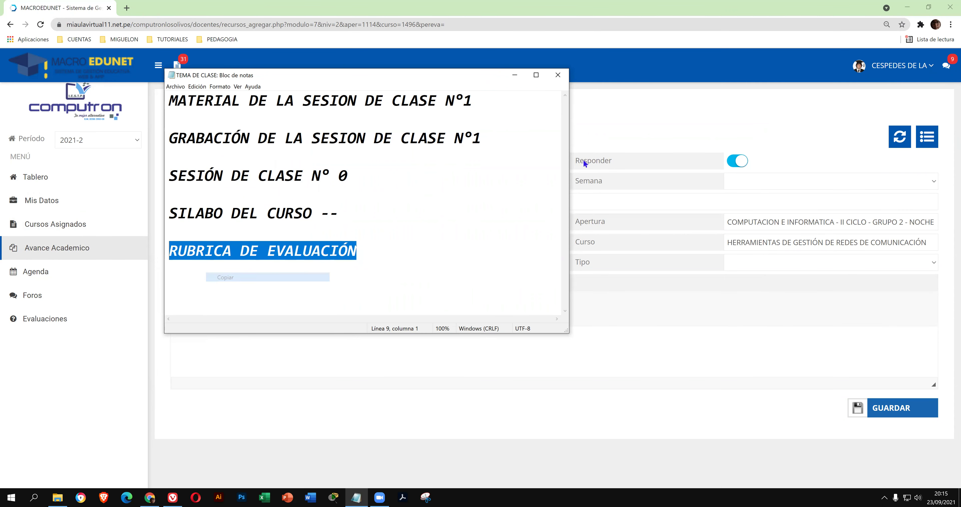
click(650, 199)
right_click(649, 205)
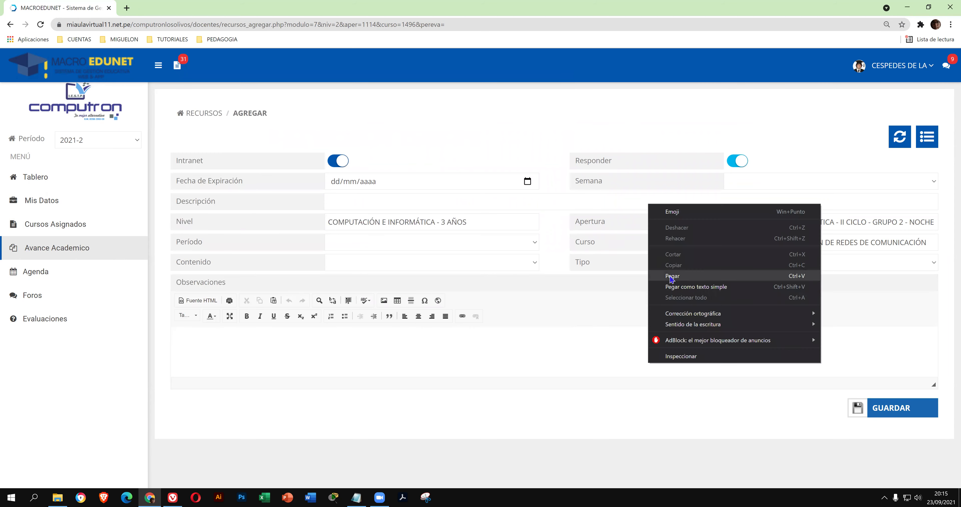
click(673, 279)
- Set the rubric resource's Semana to SEMANA 1, Tipo to DOCUMENTOS, Contenido to CLASES and Período to Ciclo II - Unidad II
click(759, 184)
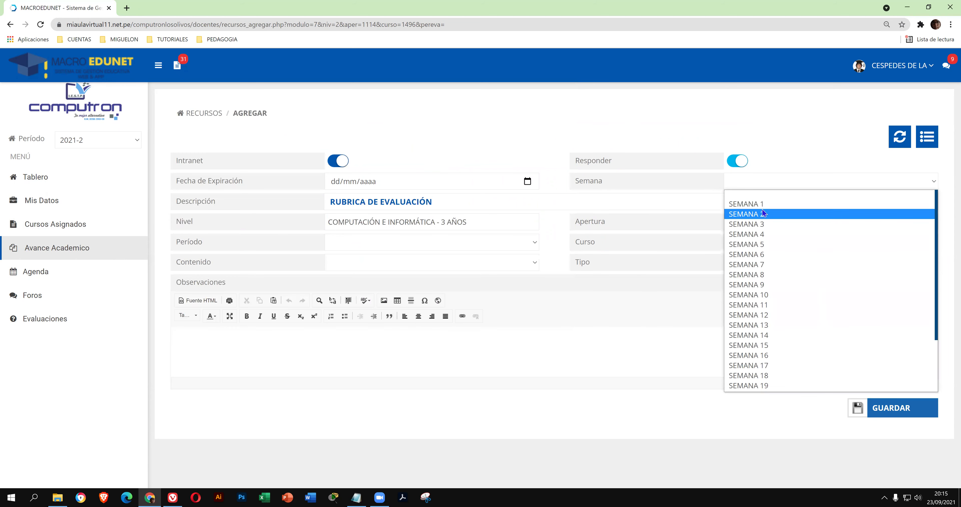
click(762, 209)
click(756, 258)
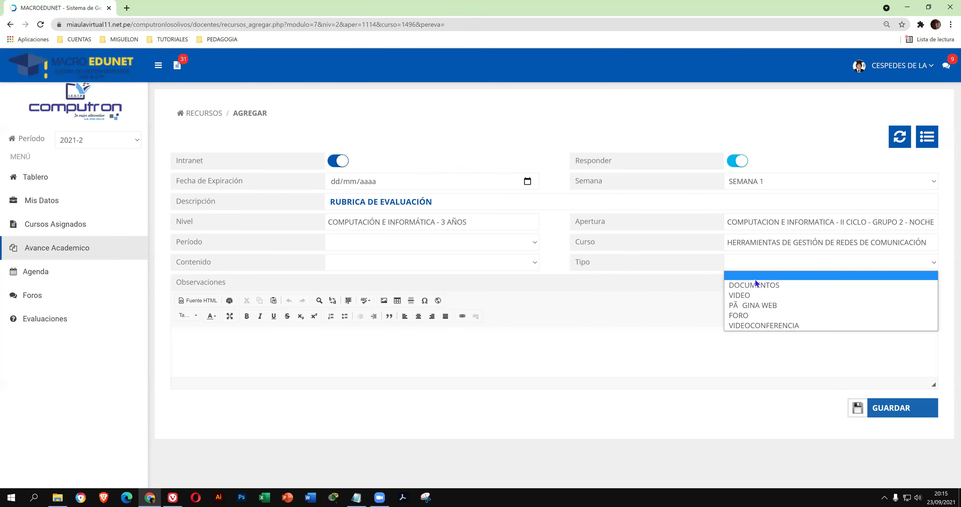
click(755, 280)
click(457, 264)
click(435, 284)
click(427, 248)
click(418, 265)
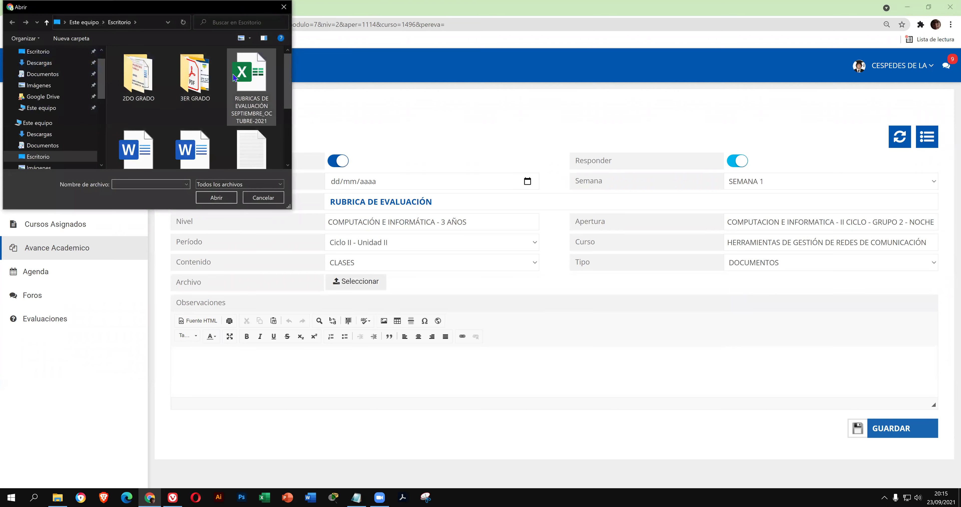
- Attach RUBRICAS DE EVALUACIÓN SEPTIEMBRE_OCTUBRE-2021.xlsx to the rubric resource and save it
key(Return)
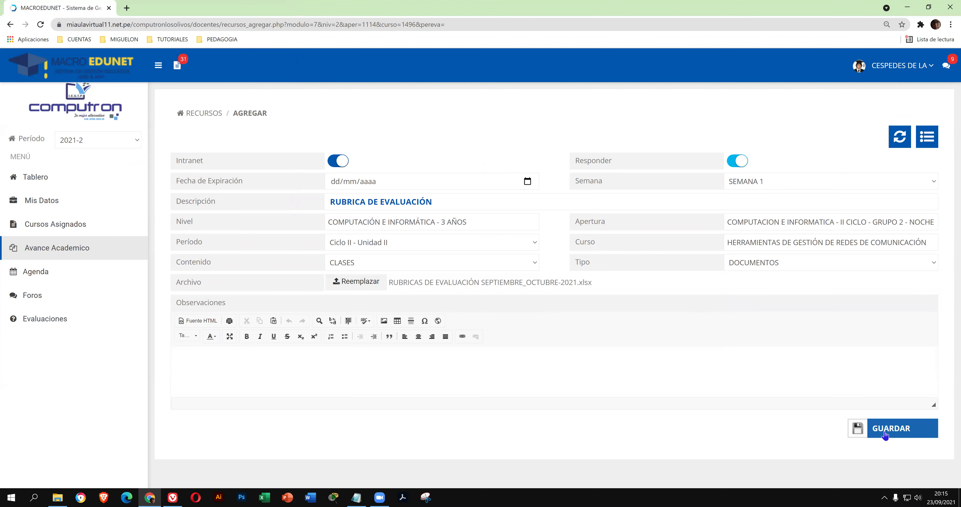
click(894, 433)
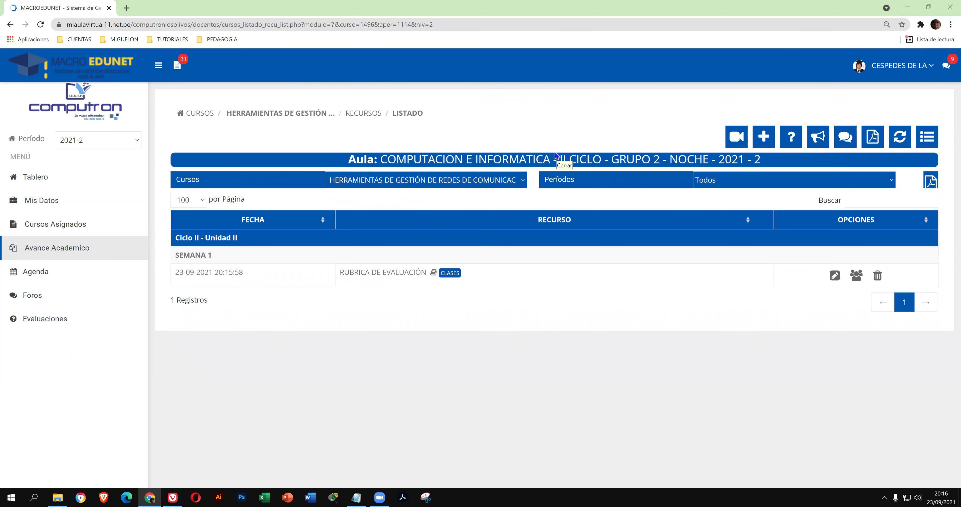
- Start another resource for the course with Tipo DOCUMENTOS, Contenido CLASES and Período Ciclo II - Unidad II
click(761, 144)
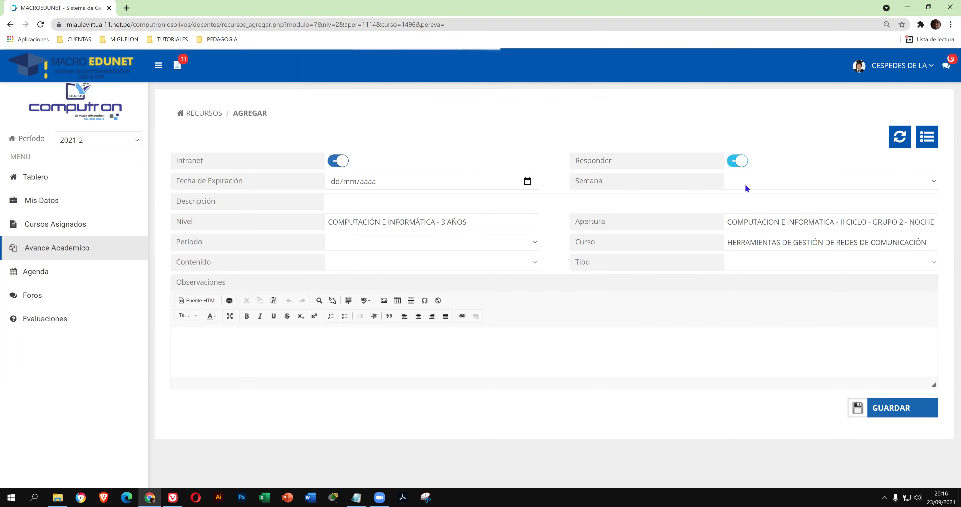
click(750, 184)
click(757, 197)
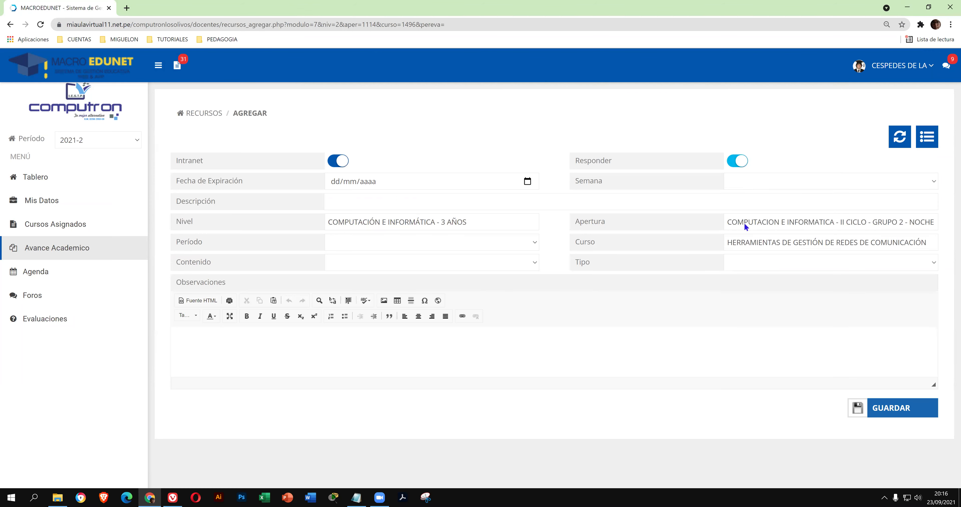
click(747, 264)
click(757, 282)
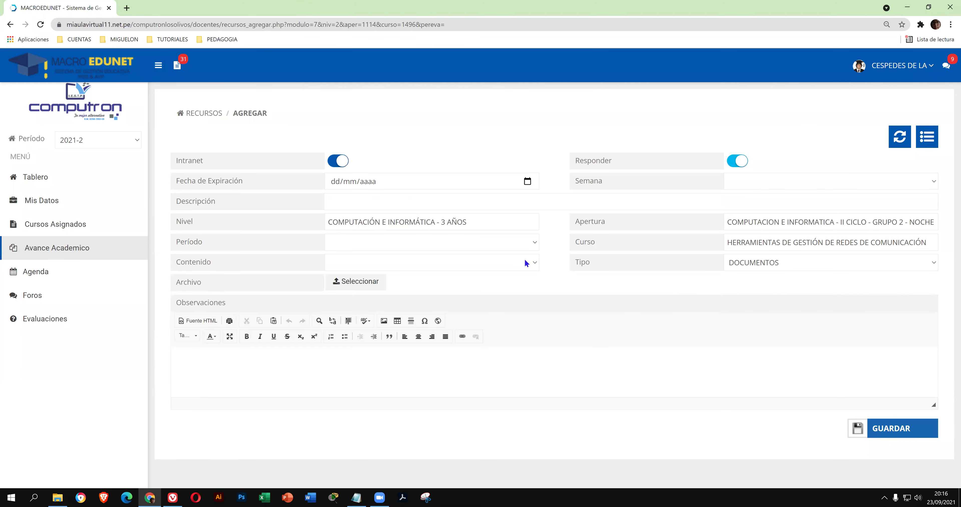
click(524, 261)
click(503, 285)
click(504, 243)
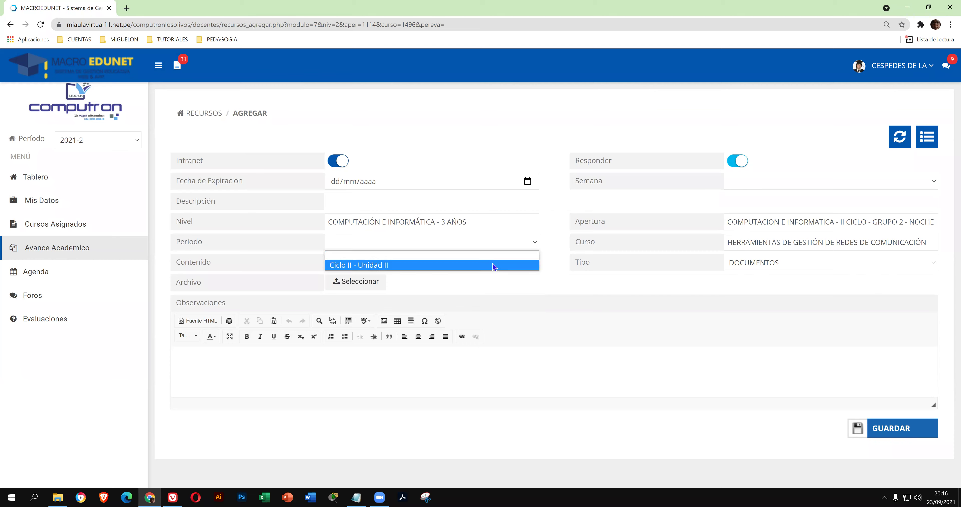
click(488, 264)
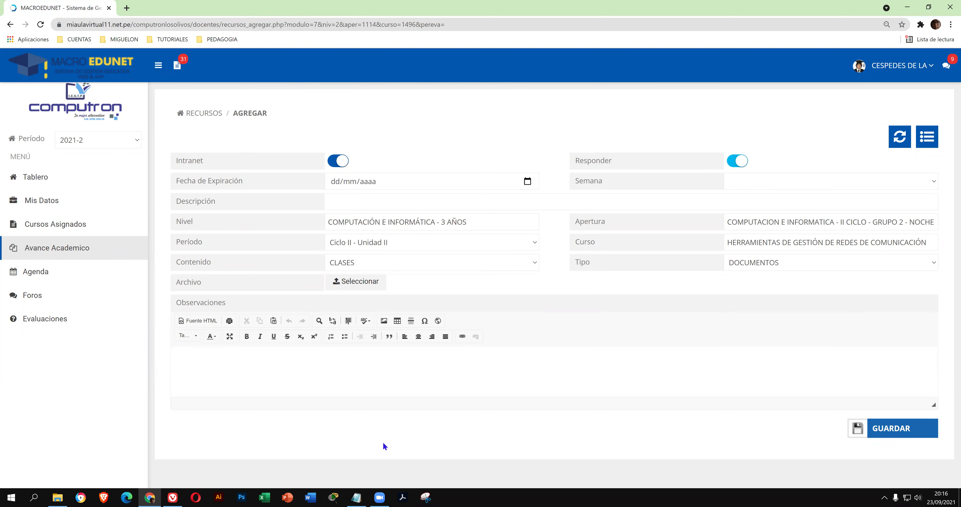
- Copy "SILABO DEL CURSO" without its trailing dashes from the Notepad text file into the second resource's Descripción
click(356, 497)
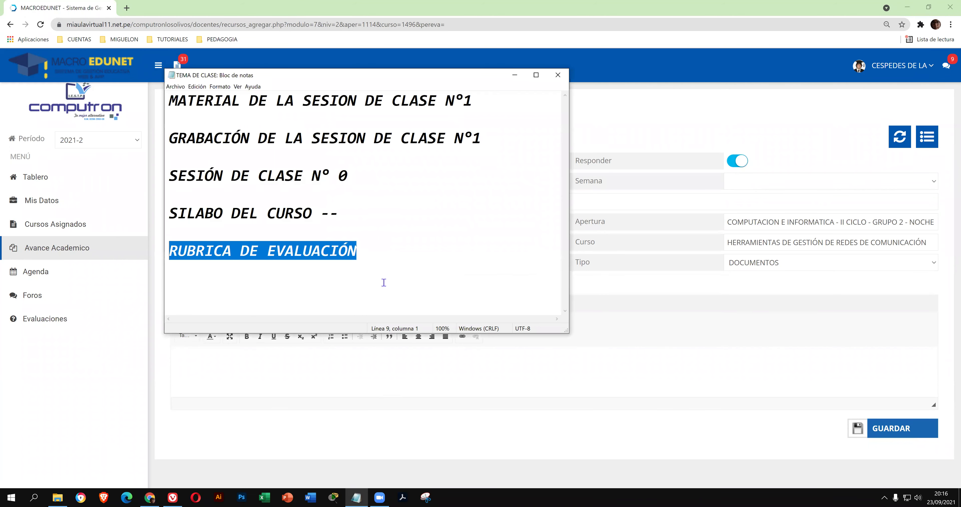
click(310, 213)
drag(268, 213, 168, 212)
right_click(175, 214)
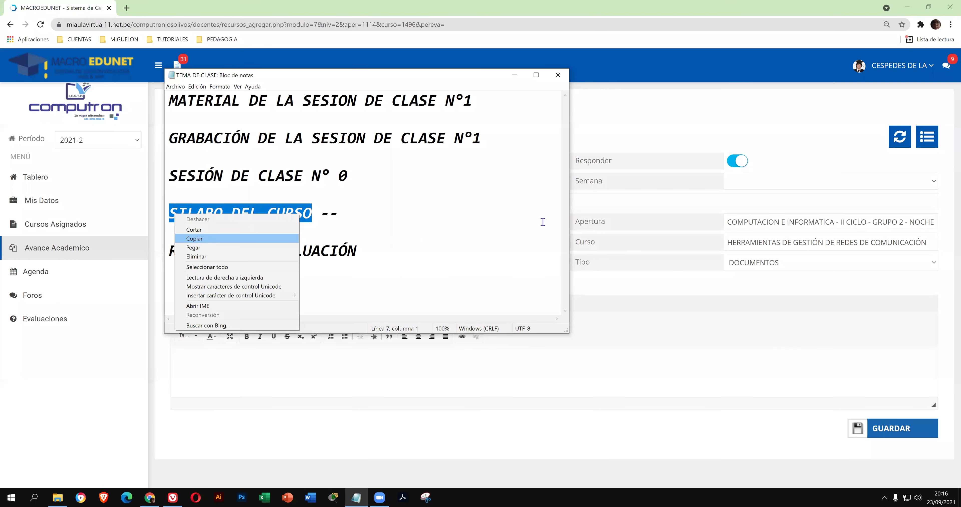
key(Return)
right_click(599, 203)
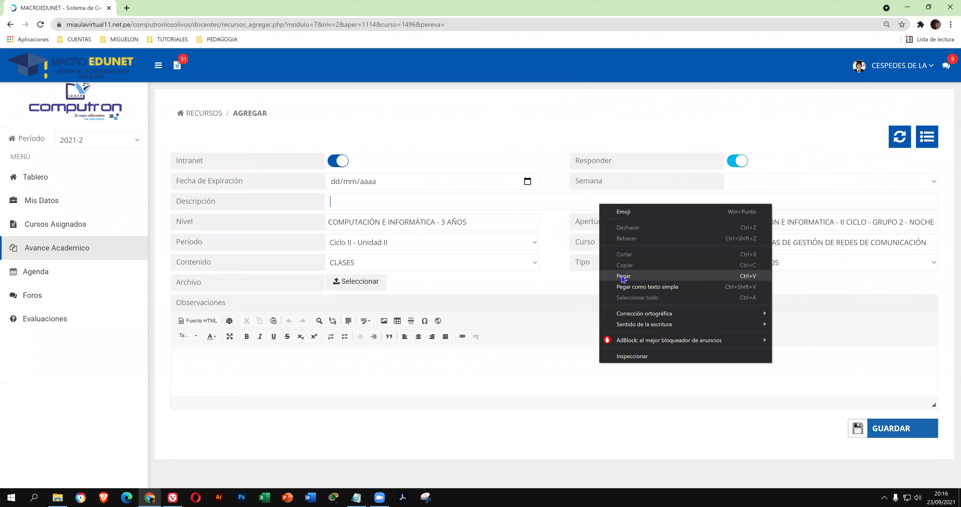
click(621, 277)
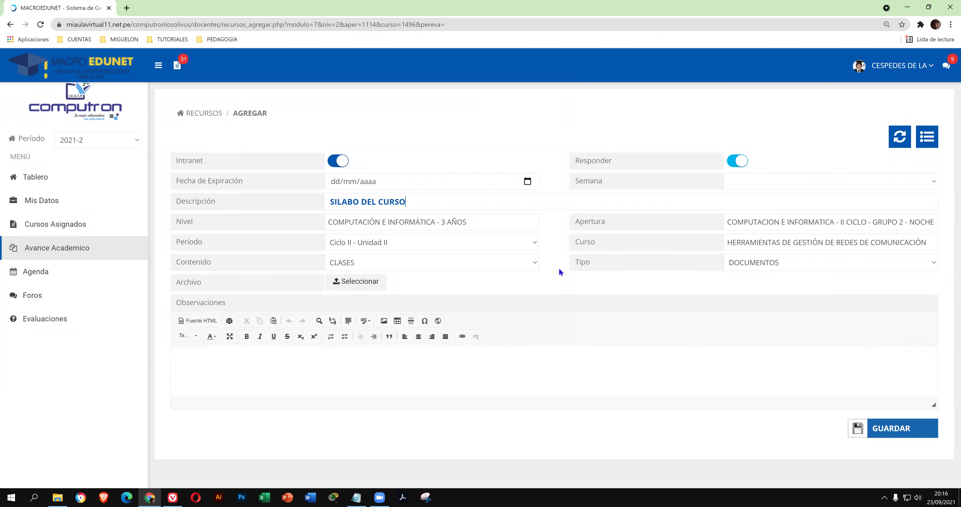
- Attach the Word file SYLABUS ADM DE HERRAMIENTAS DE GESTION 2013-II.docx to the syllabus resource
click(362, 282)
scroll(193, 159, down, 1)
click(193, 134)
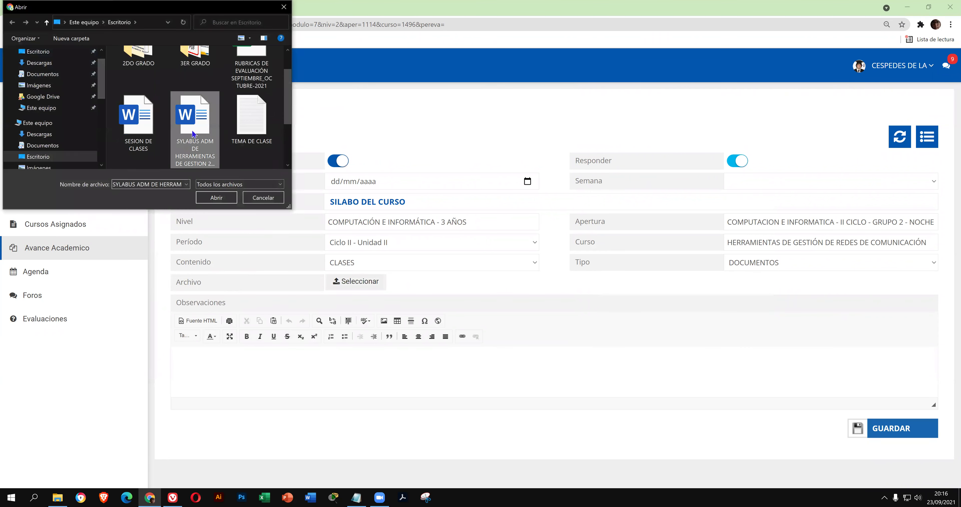
double_click(193, 134)
- Set the syllabus resource's Semana to SEMANA 1 and save the resource
click(899, 428)
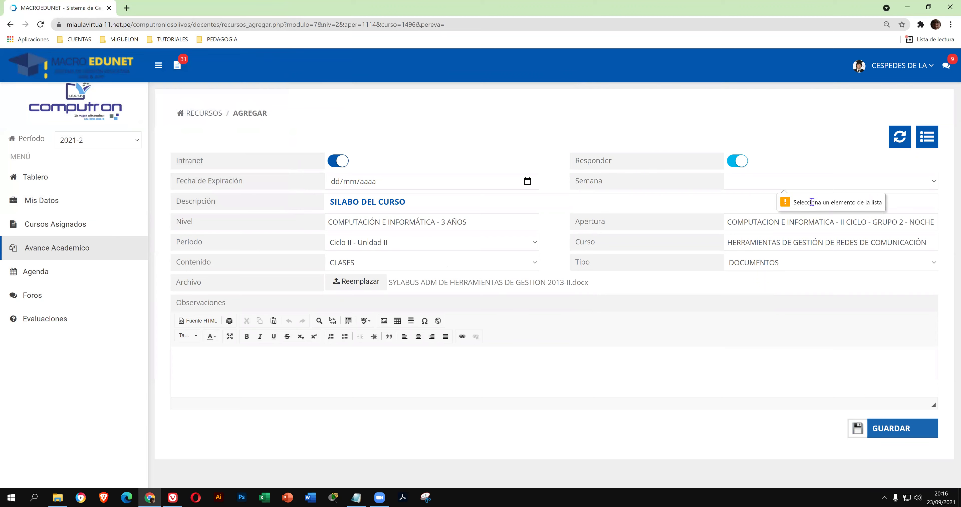
click(802, 184)
click(798, 202)
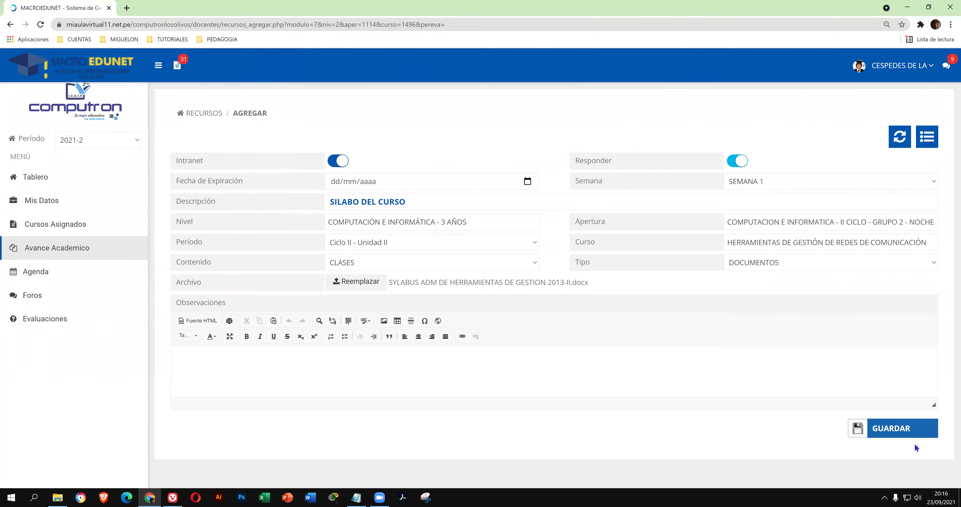
click(910, 432)
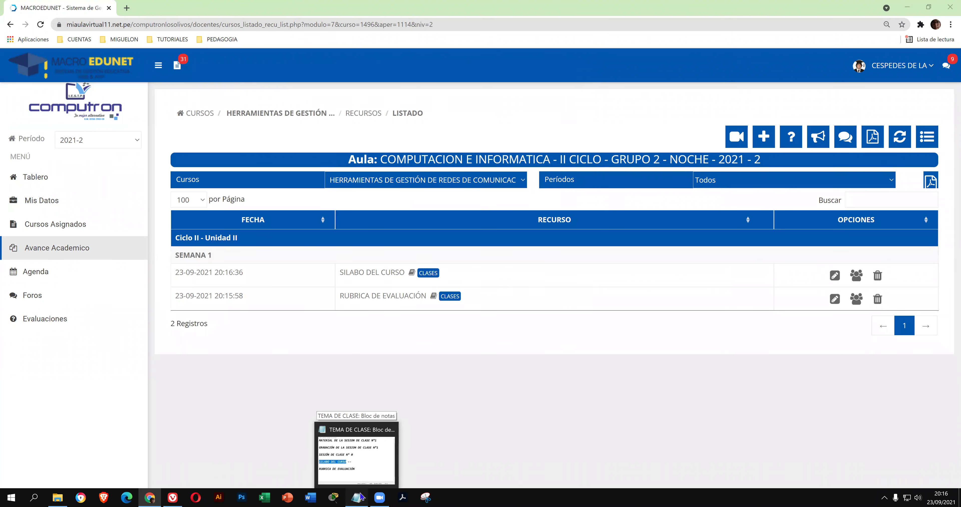
- Start a new resource and fill its Descripción with "SESIÓN DE CLASE N° 01", copying the base text from the Notepad file
click(360, 497)
drag(347, 176, 162, 177)
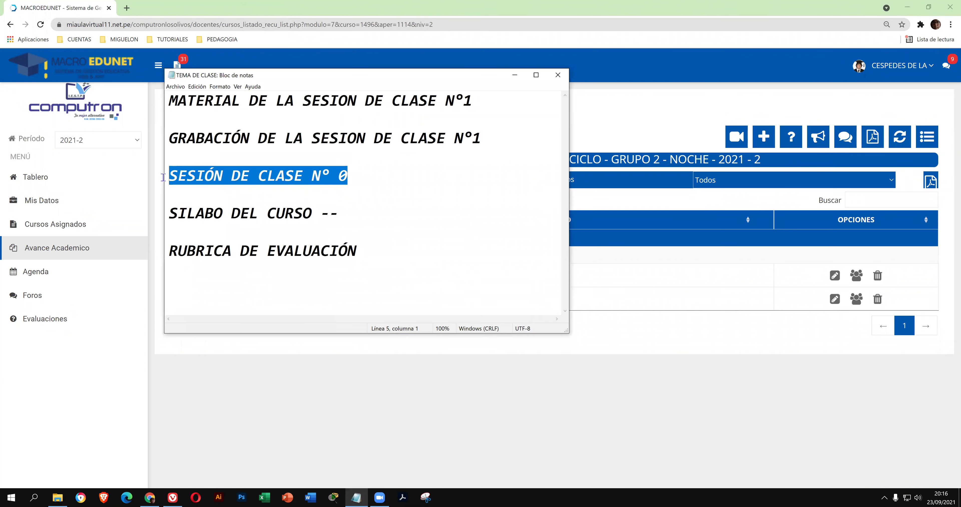
right_click(238, 174)
click(266, 198)
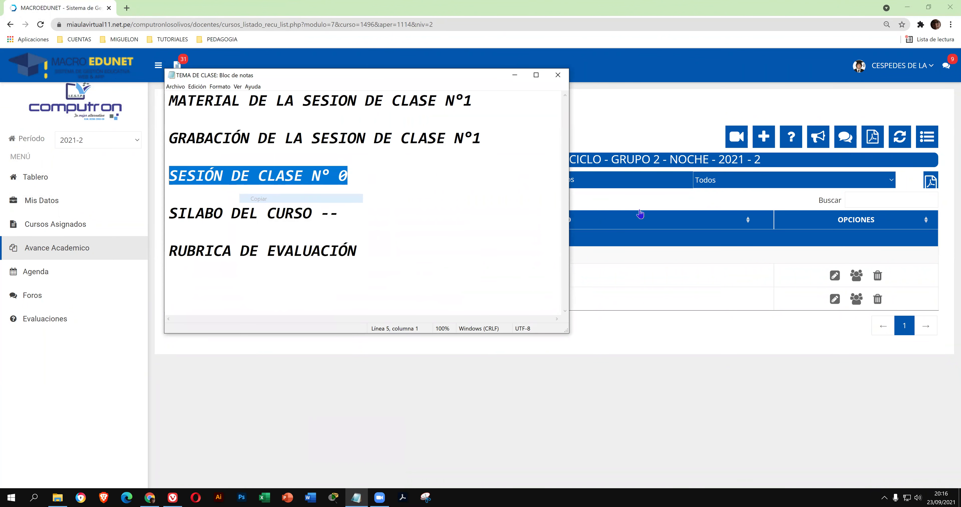
click(765, 137)
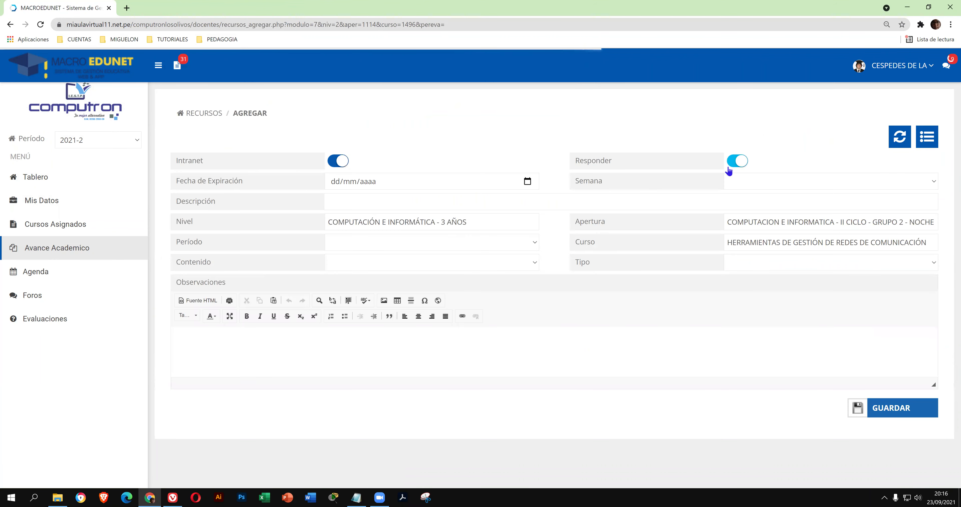
right_click(714, 195)
click(740, 265)
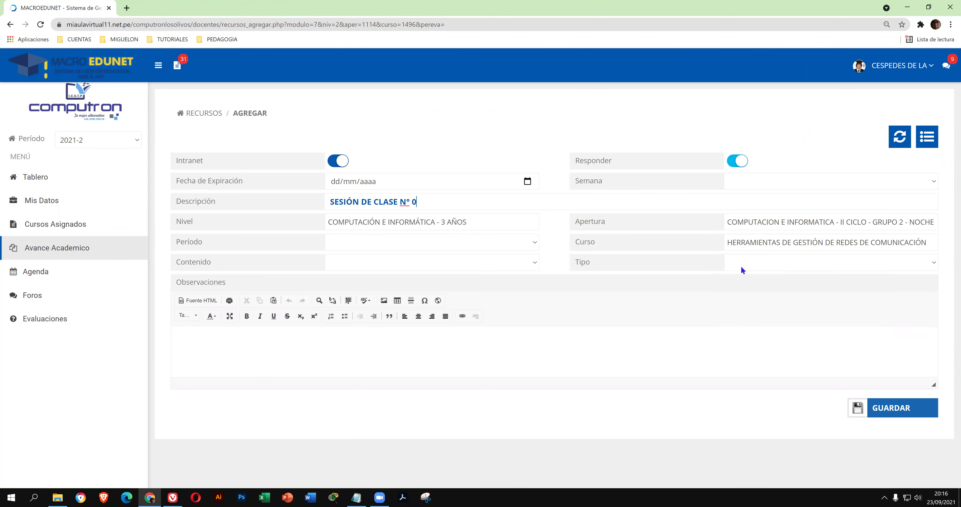
- Set the class session resource to SEMANA 1, Tipo DOCUMENTOS, Contenido CLASES and Período Ciclo II - Unidad II
click(778, 182)
click(778, 205)
click(762, 261)
click(757, 285)
click(444, 263)
click(444, 284)
click(440, 242)
click(435, 268)
- Attach a file from the Escritorio folder to the class session resource and save the resource
click(355, 281)
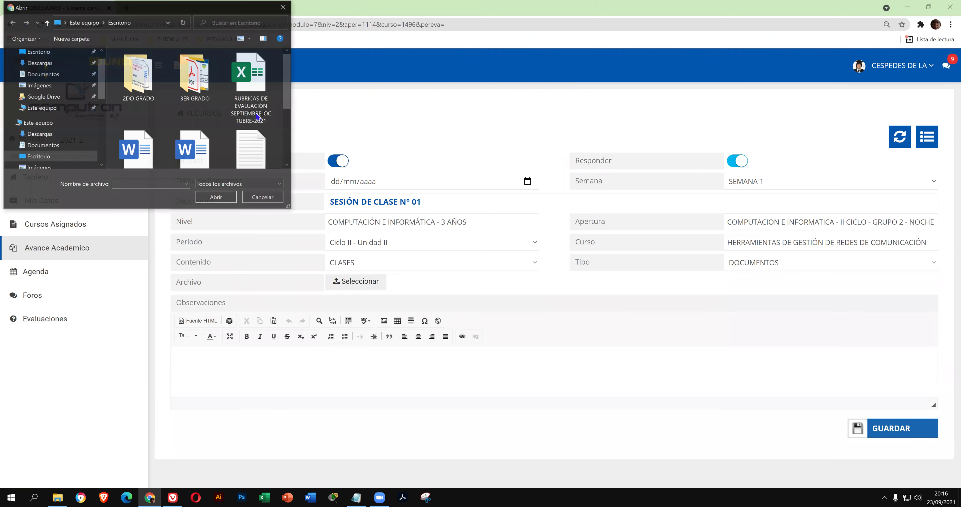
scroll(167, 130, down, 2)
scroll(169, 130, up, 1)
double_click(138, 80)
click(895, 427)
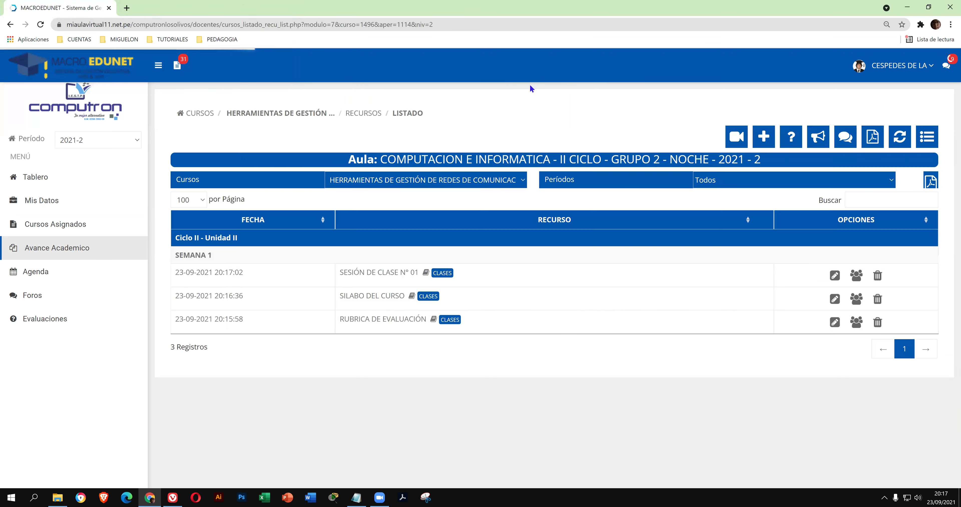
- Start another resource and copy "GRABACIÓN DE LA SESION DE CLASE N°1" from the Notepad file into its Descripción
click(770, 136)
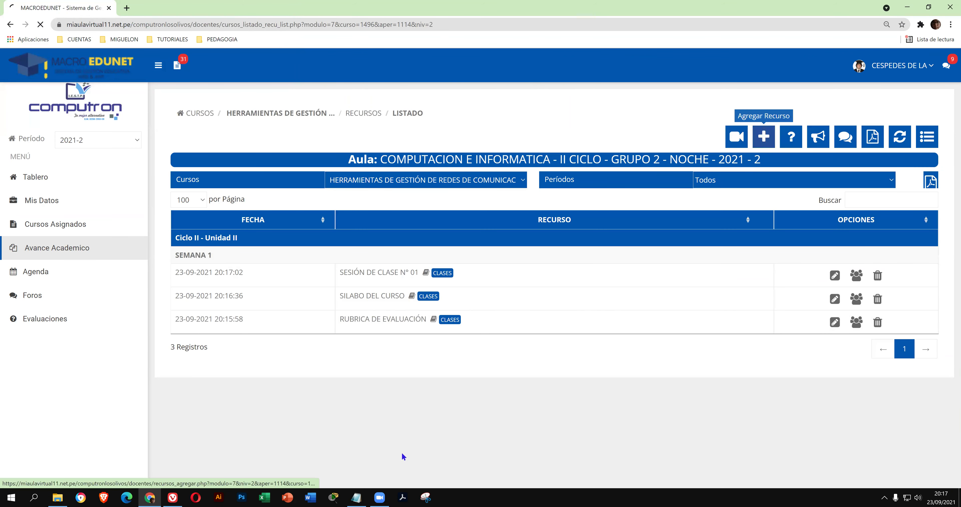
click(357, 497)
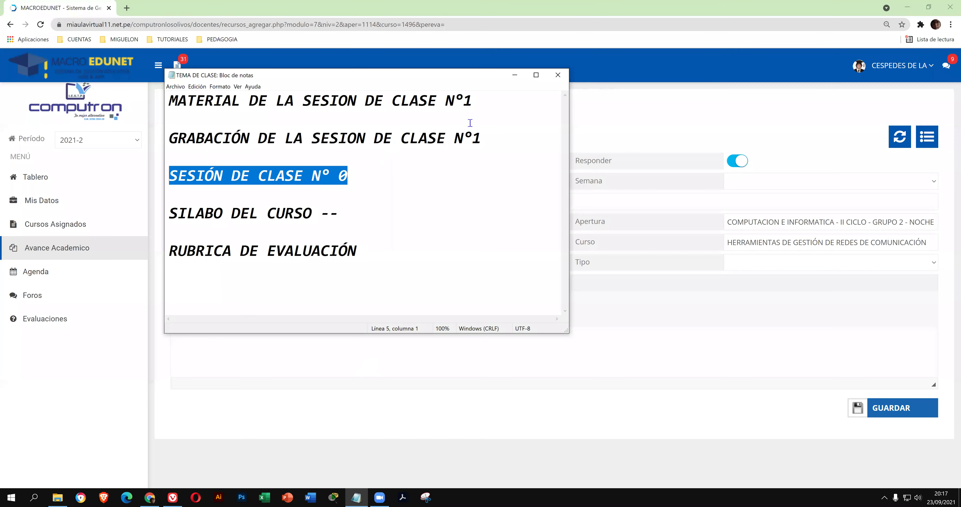
drag(485, 138, 76, 130)
right_click(210, 130)
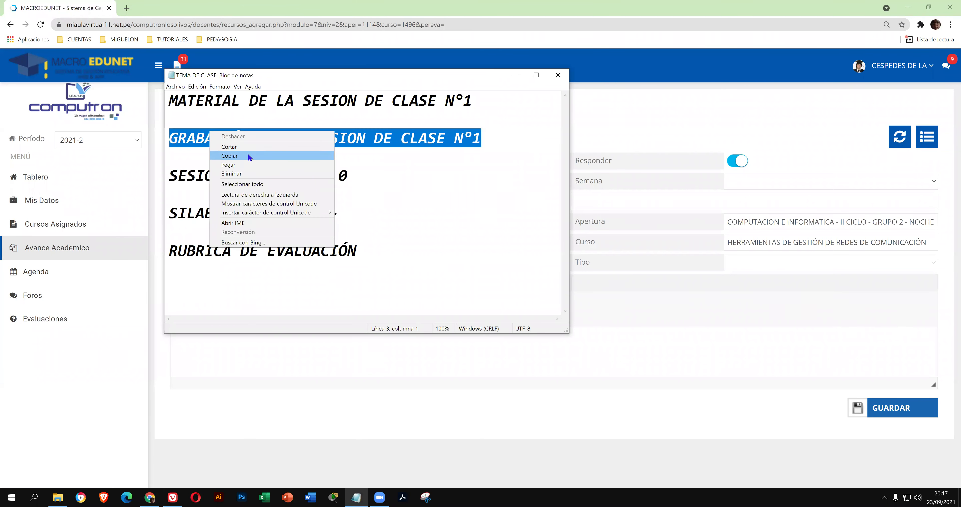
click(603, 220)
right_click(596, 205)
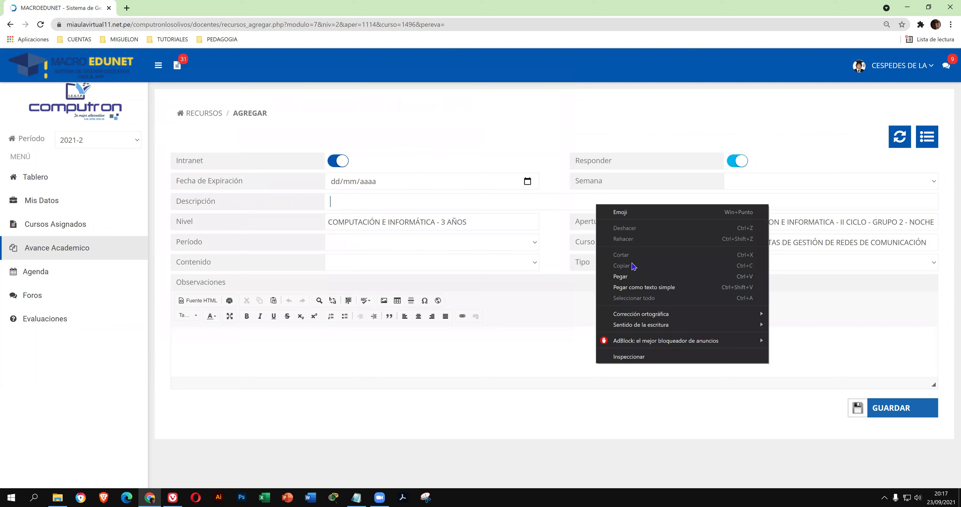
click(621, 276)
- Set the recording resource to SEMANA 1, DOCUMENTOS, CLASES and Ciclo II - Unidad II, and save it without an attached file
click(792, 185)
click(791, 205)
click(757, 262)
click(760, 285)
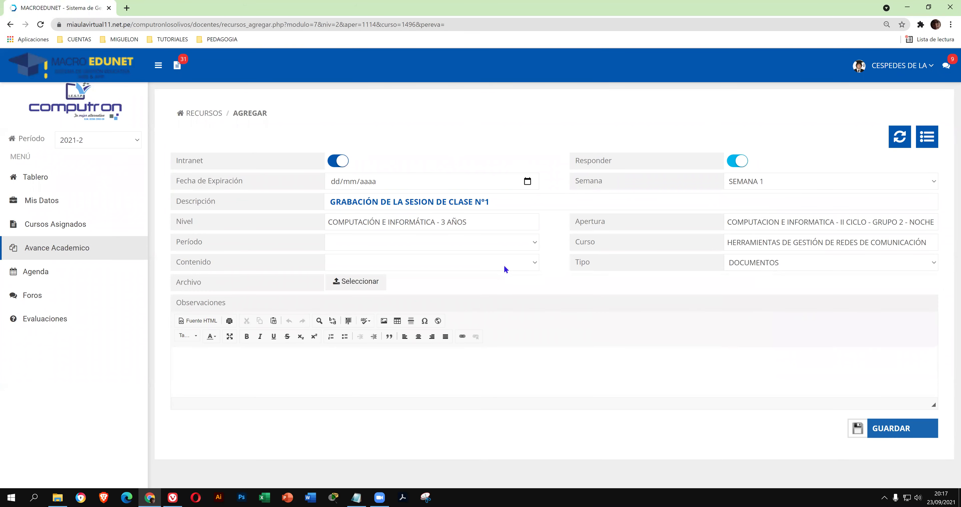
click(504, 264)
click(497, 282)
click(500, 241)
click(504, 255)
click(869, 425)
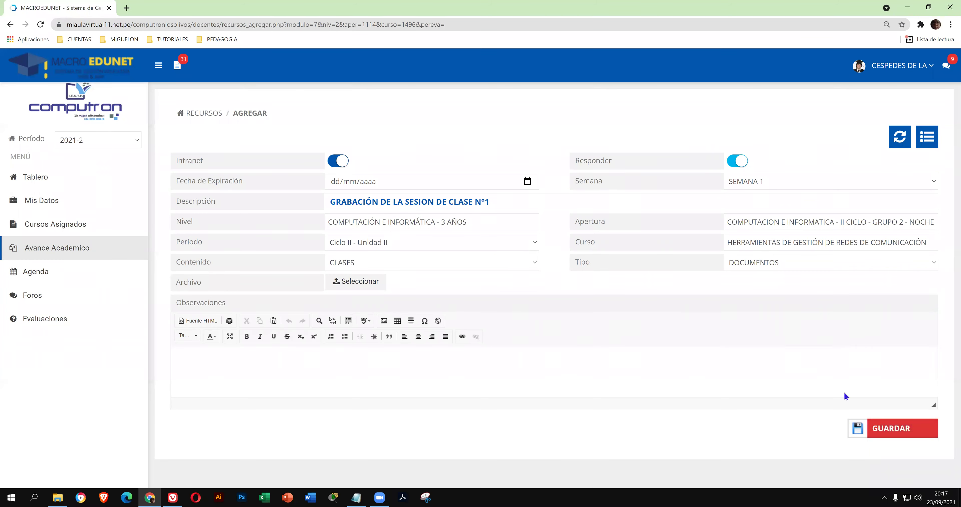
- Copy "MATERIAL DE LA SESION DE CLASE N°1" from the Notepad file into the Descripción of a new resource
click(357, 494)
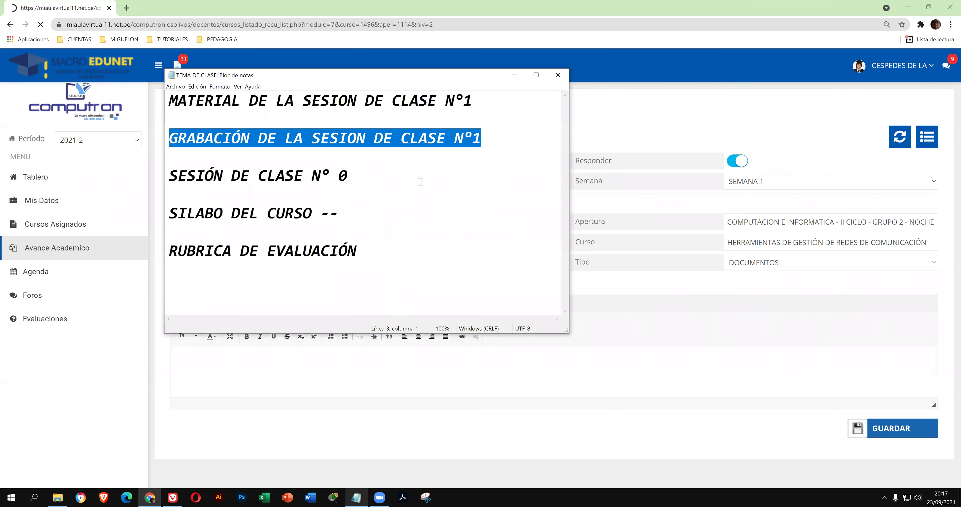
click(469, 112)
shift+click(166, 102)
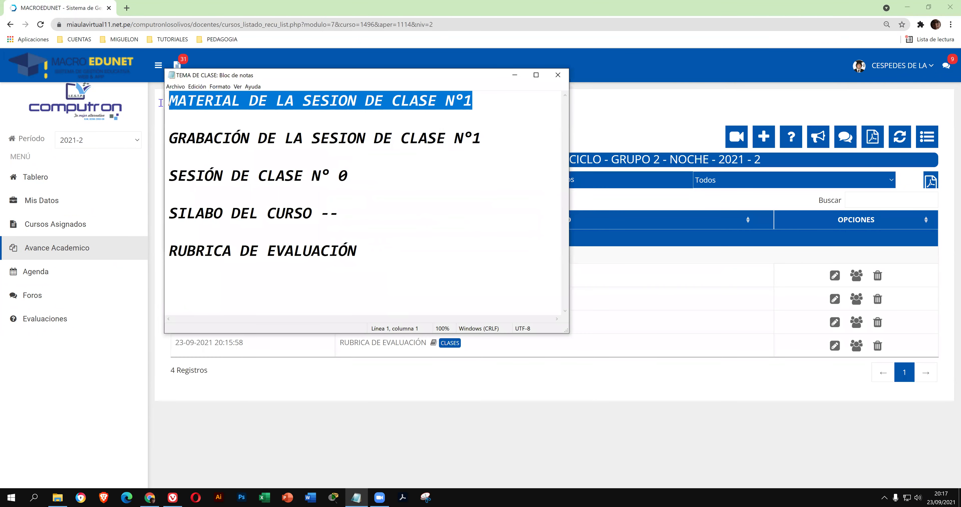
right_click(209, 102)
click(229, 126)
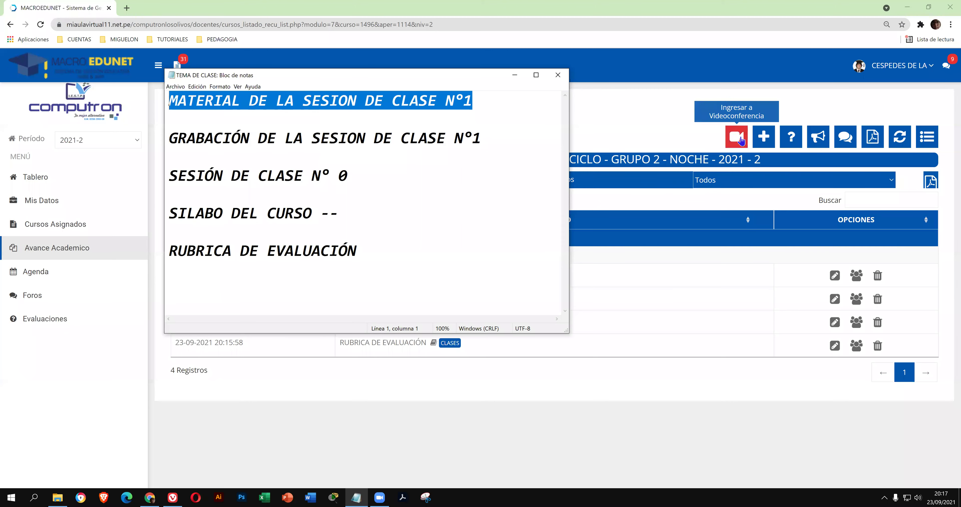
click(762, 141)
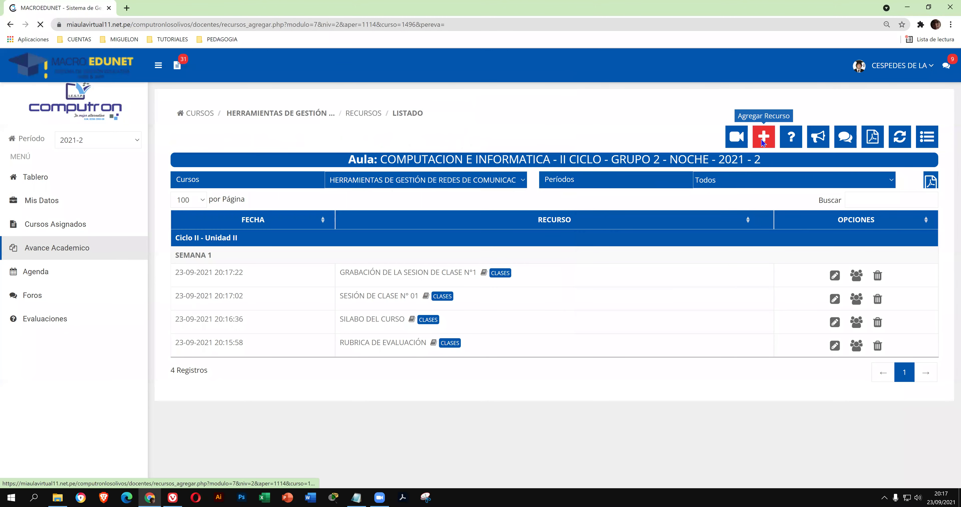
right_click(615, 198)
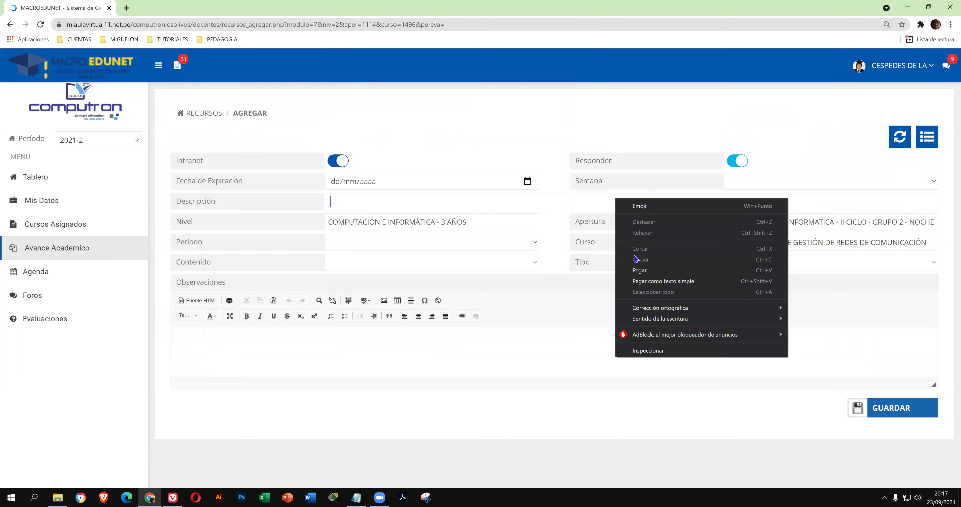
click(639, 270)
- Set the class material resource to SEMANA 1, Tipo DOCUMENTOS, Período Ciclo II - Unidad II and Contenido CLASES
click(777, 174)
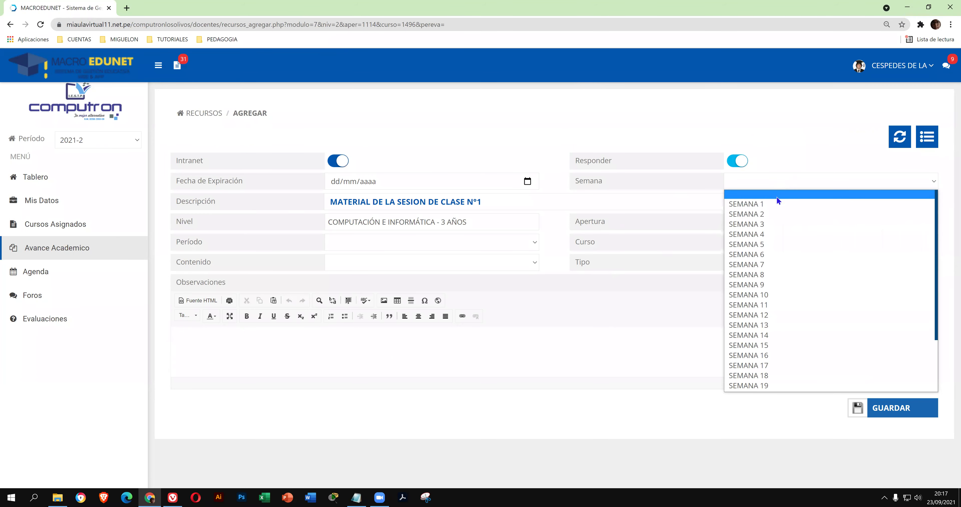
click(772, 204)
click(759, 264)
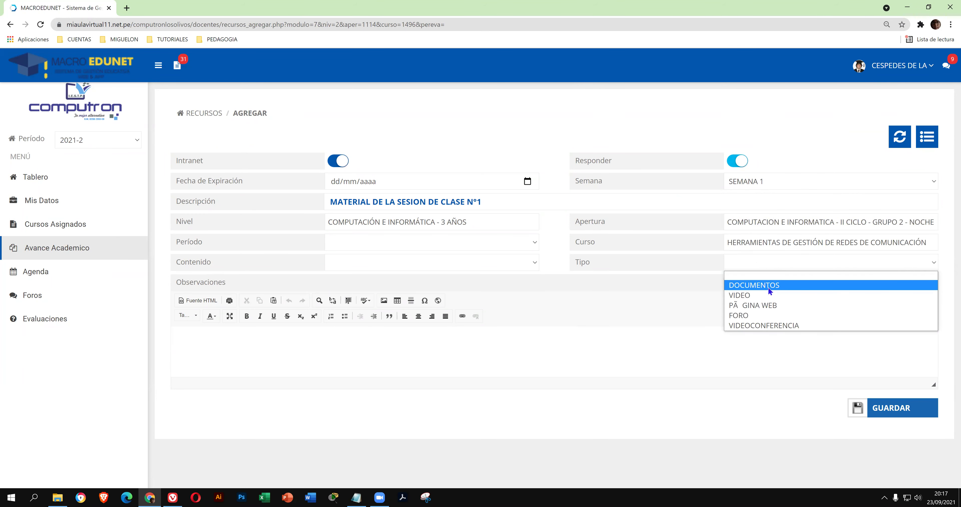
click(761, 280)
click(487, 264)
click(473, 241)
click(473, 240)
click(451, 264)
click(446, 263)
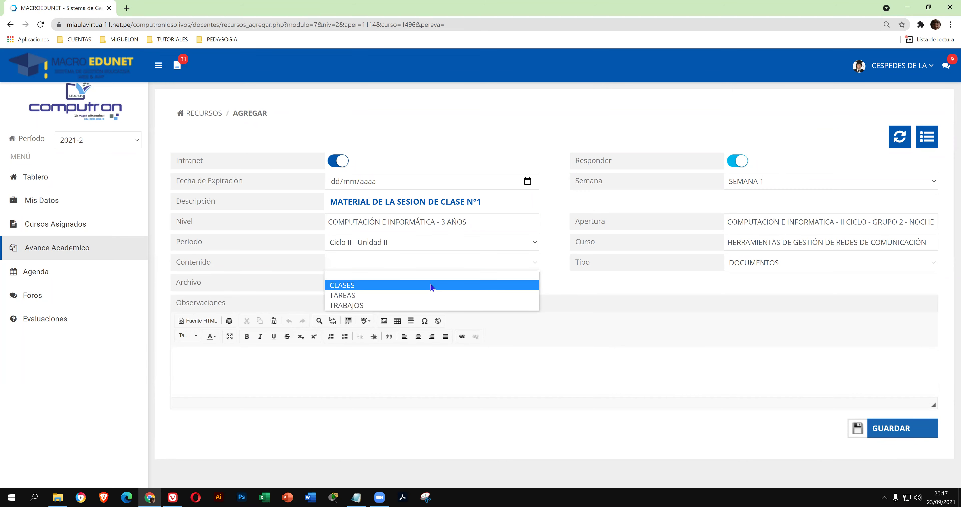
click(432, 285)
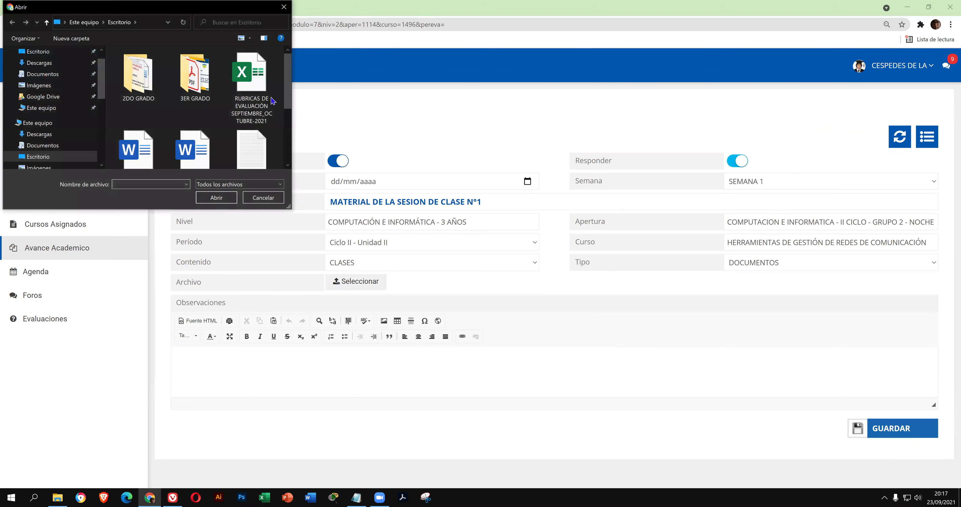
- Attach a file from the Escritorio folder to the class material resource and save the resource
scroll(204, 154, down, 1)
double_click(165, 134)
click(922, 429)
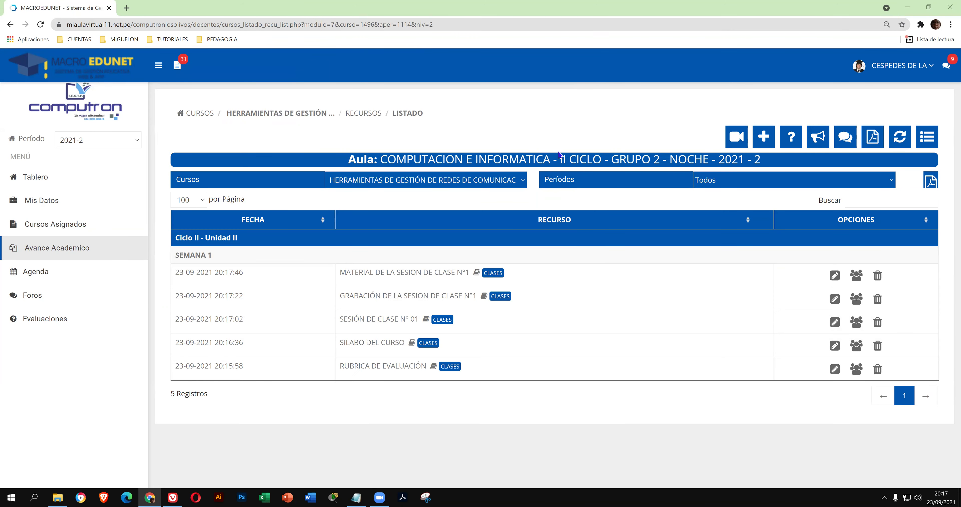
- From the assigned courses, open the resources of HERRAMIENTAS DE GESTION DE REDES DE COMUCACIÓN for DISEÑO PUBLICITARIO - II CICLO - GRUPO 2 - NOCHE
click(88, 224)
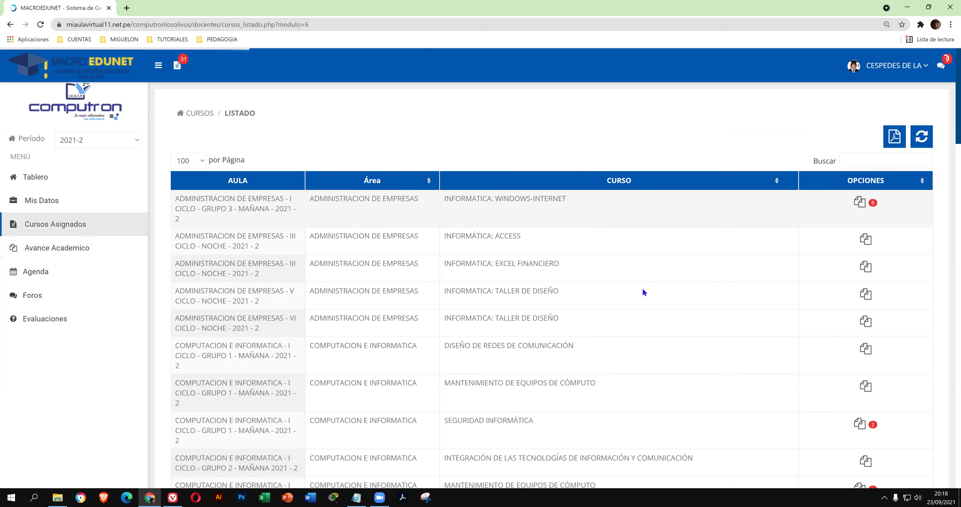
scroll(636, 285, down, 4)
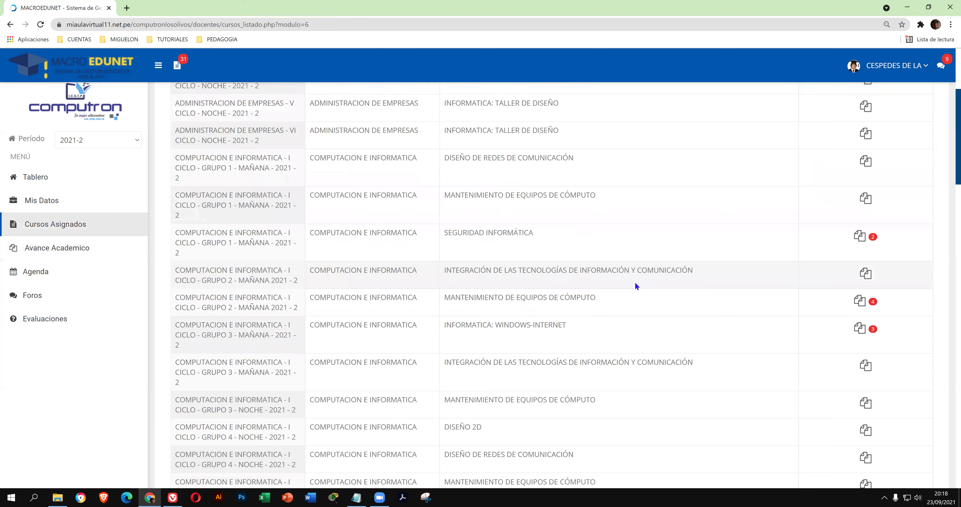
scroll(635, 282, down, 10)
scroll(635, 285, down, 5)
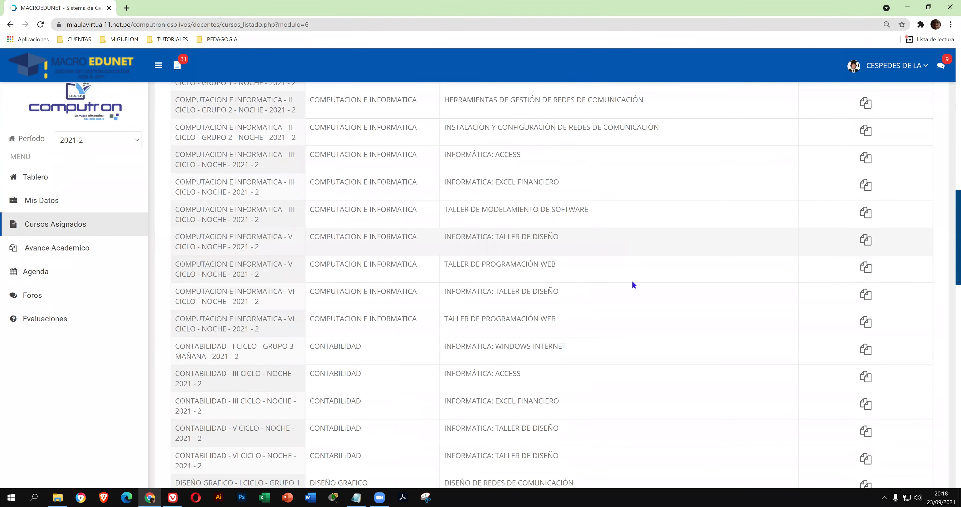
scroll(626, 282, down, 4)
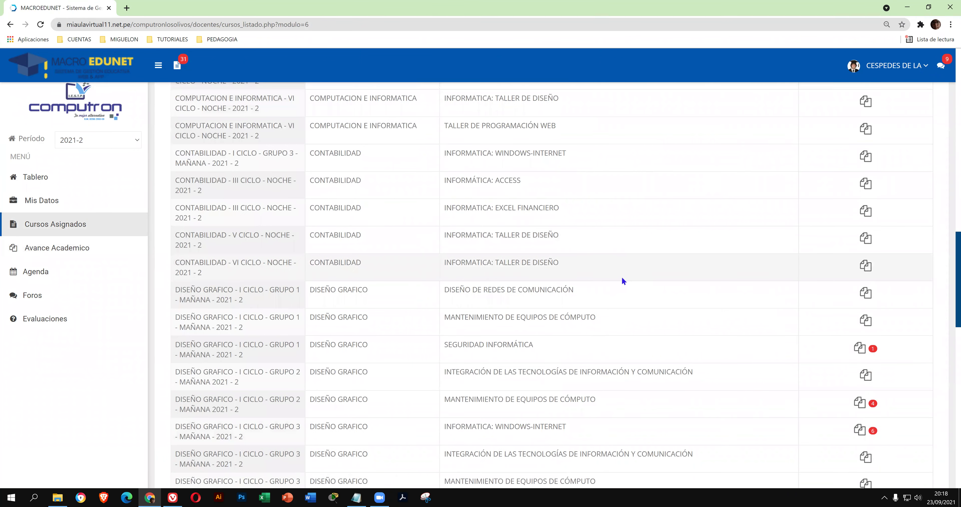
scroll(619, 276, down, 1)
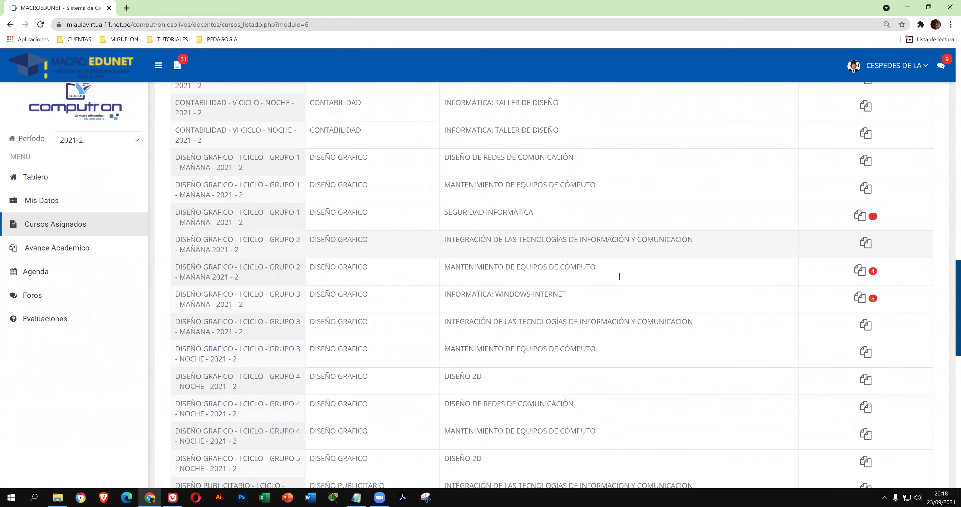
scroll(619, 278, down, 3)
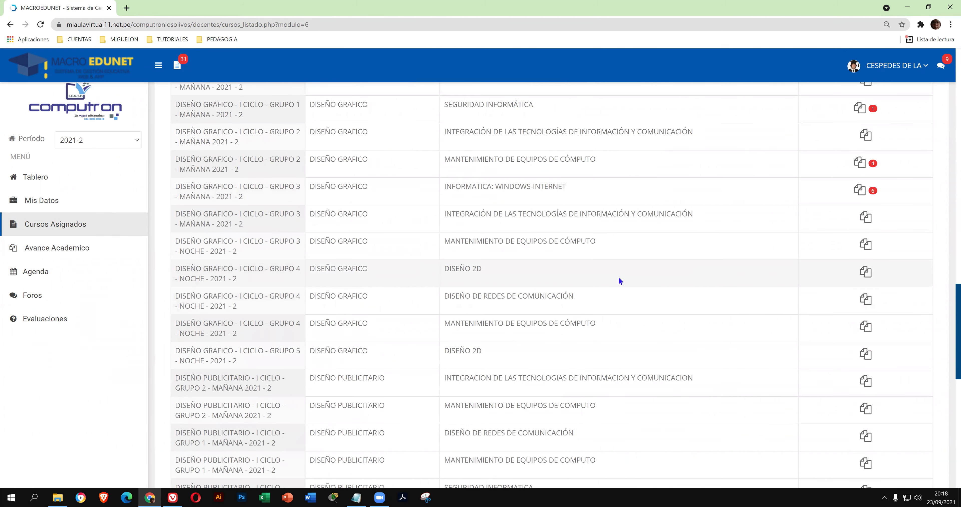
scroll(620, 280, down, 2)
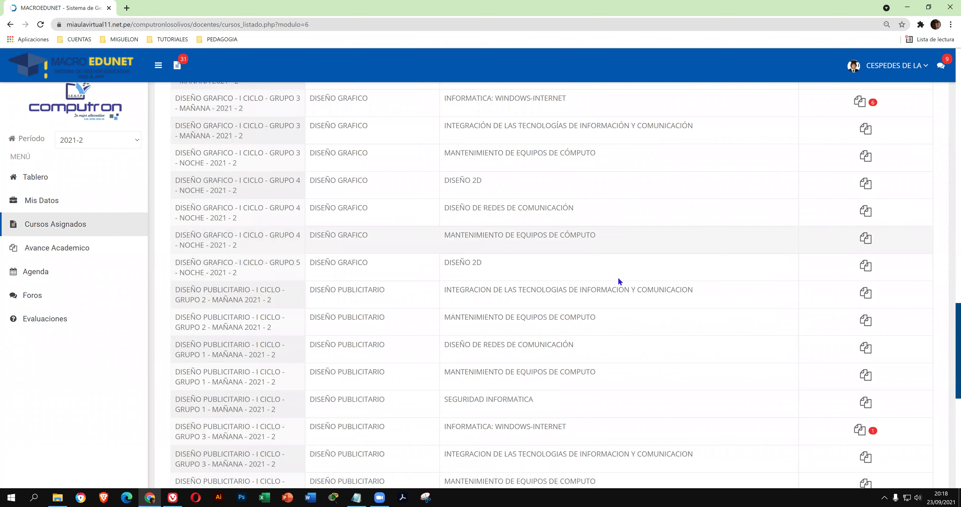
scroll(618, 278, down, 5)
scroll(618, 282, down, 2)
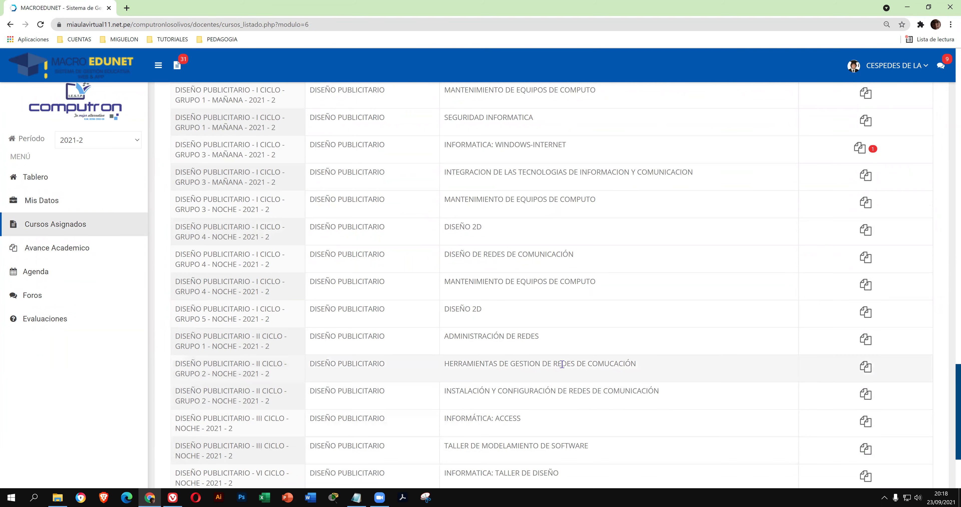
click(864, 367)
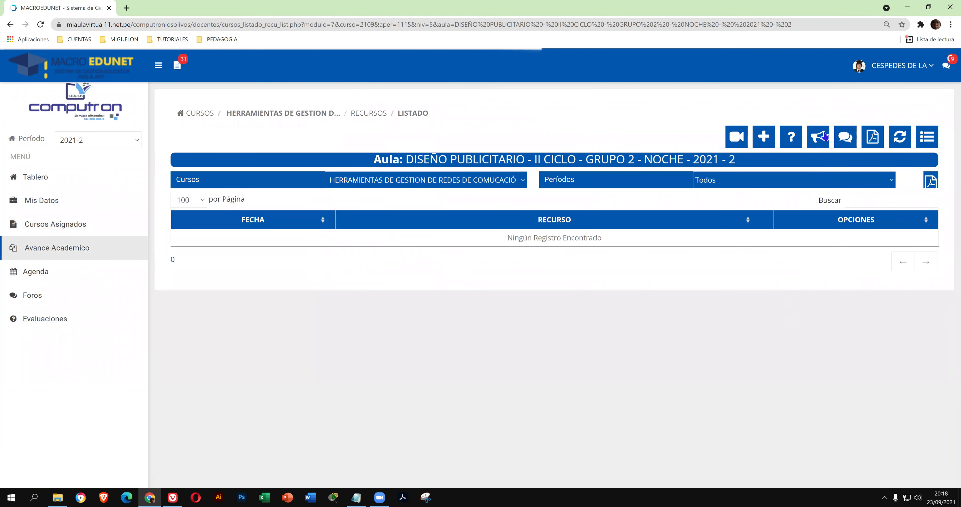
- Start a resource for the Diseño Publicitario course with SEMANA 1, Tipo DOCUMENTOS, Contenido CLASES and Período Ciclo II - Unidad II
click(767, 135)
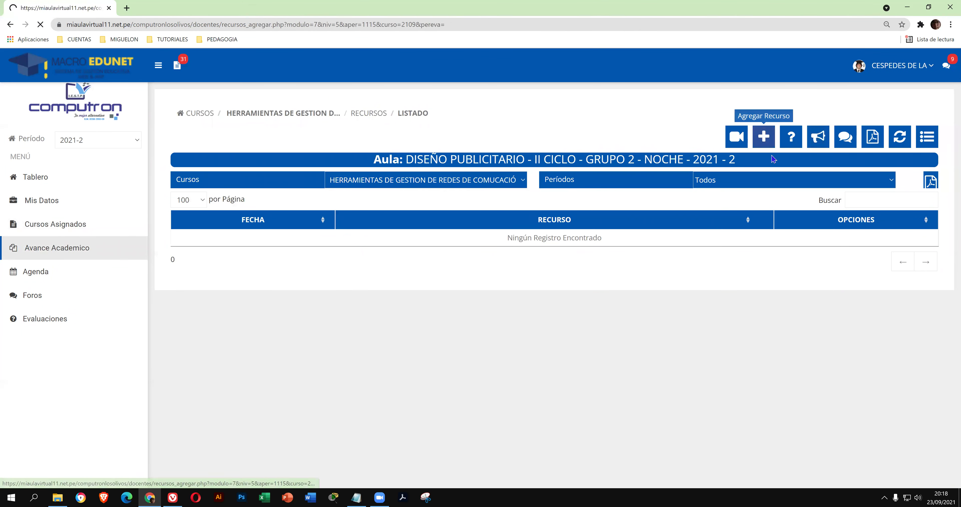
click(760, 181)
click(761, 205)
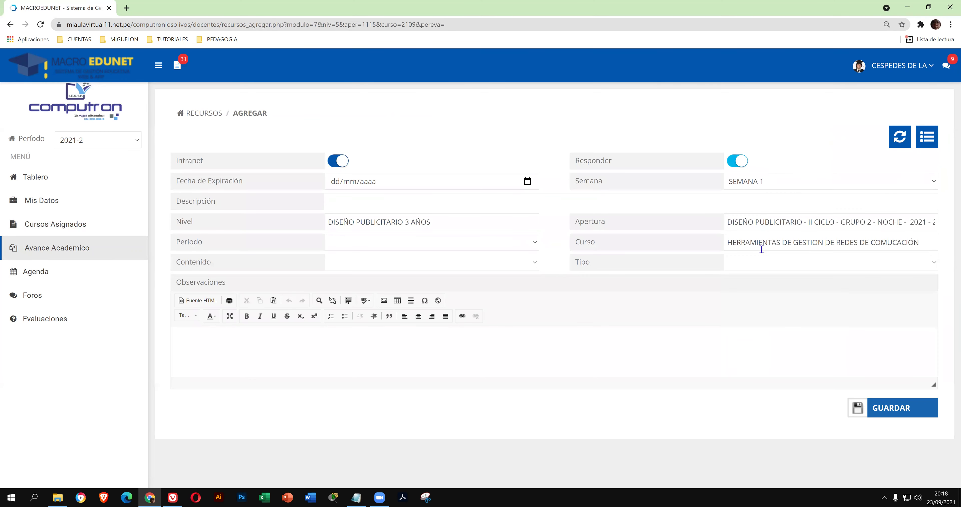
click(753, 261)
click(757, 283)
click(532, 262)
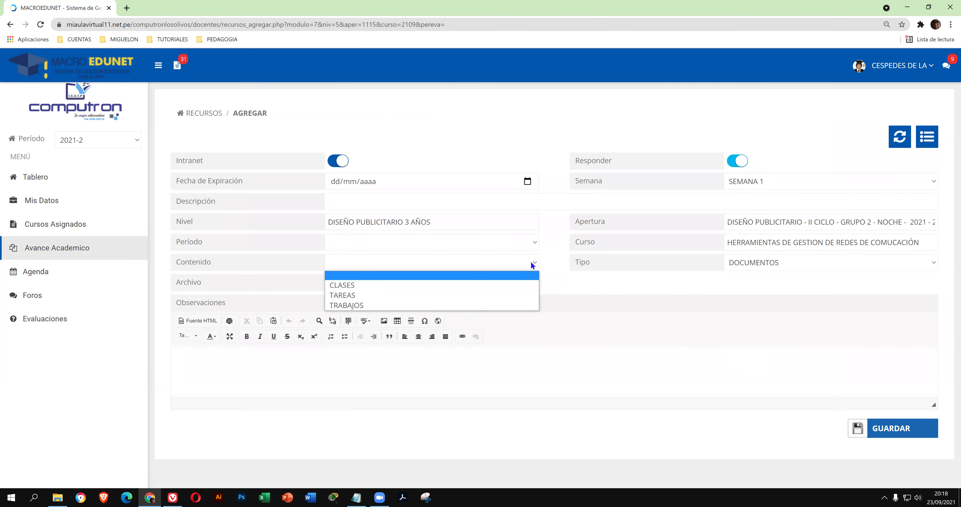
click(522, 284)
click(521, 244)
click(513, 264)
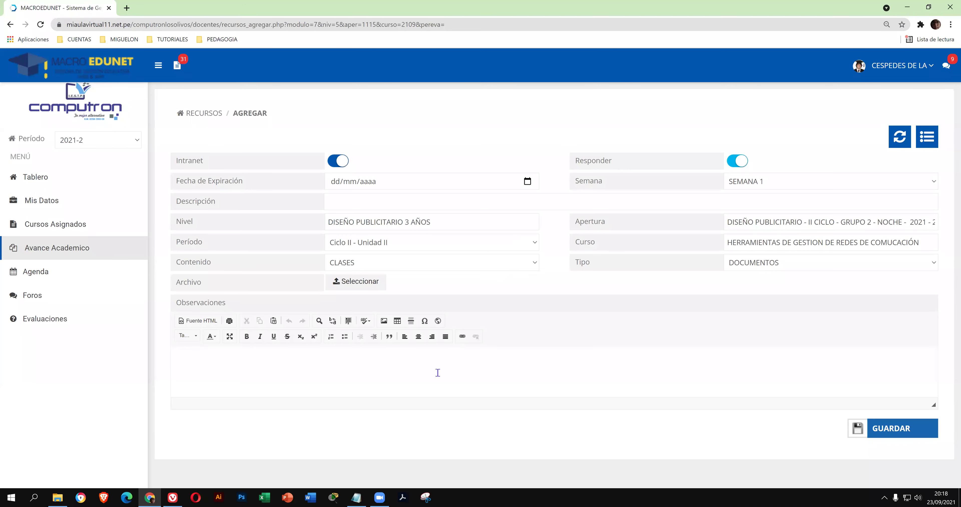
- Copy RUBRICA DE EVALUACIÓN from the TEMA DE CLASE notes in Notepad into the new resource's Descripción
click(355, 498)
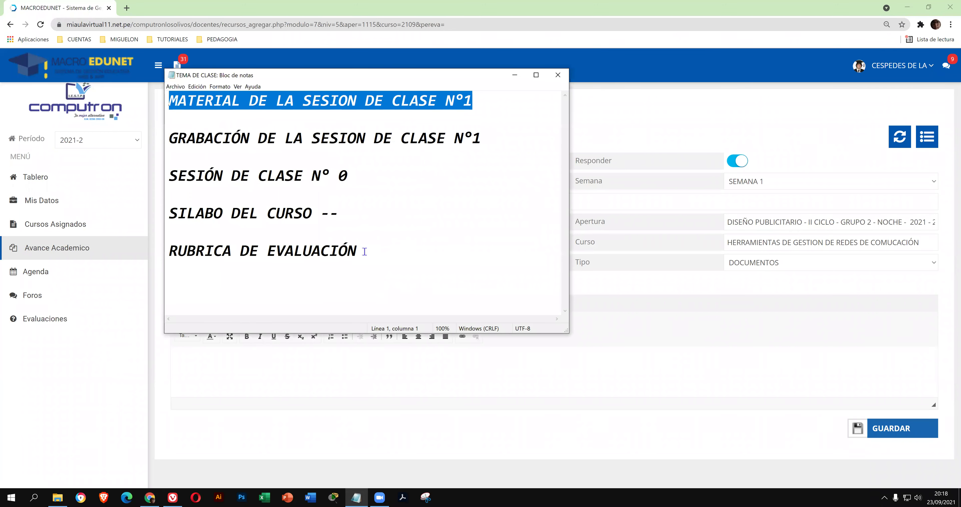
drag(364, 252, 166, 251)
right_click(192, 251)
click(223, 275)
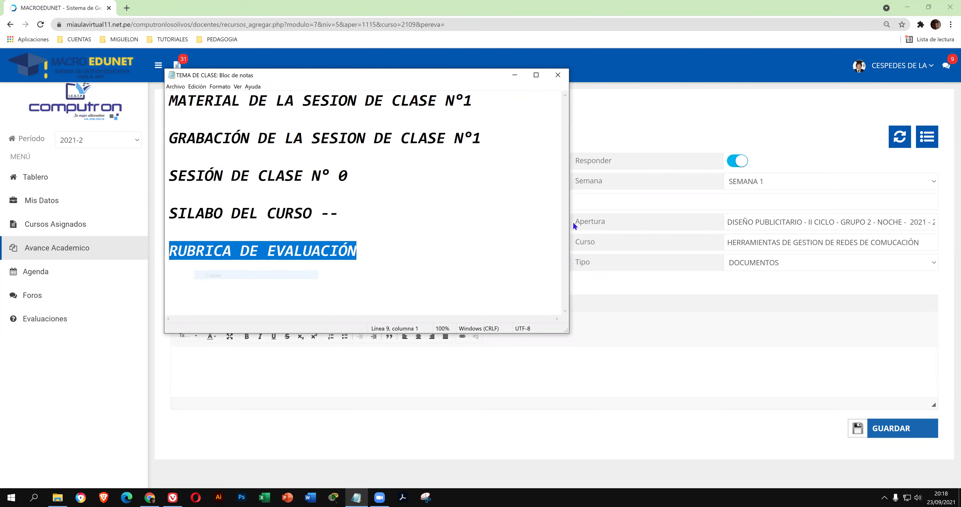
right_click(607, 201)
click(630, 271)
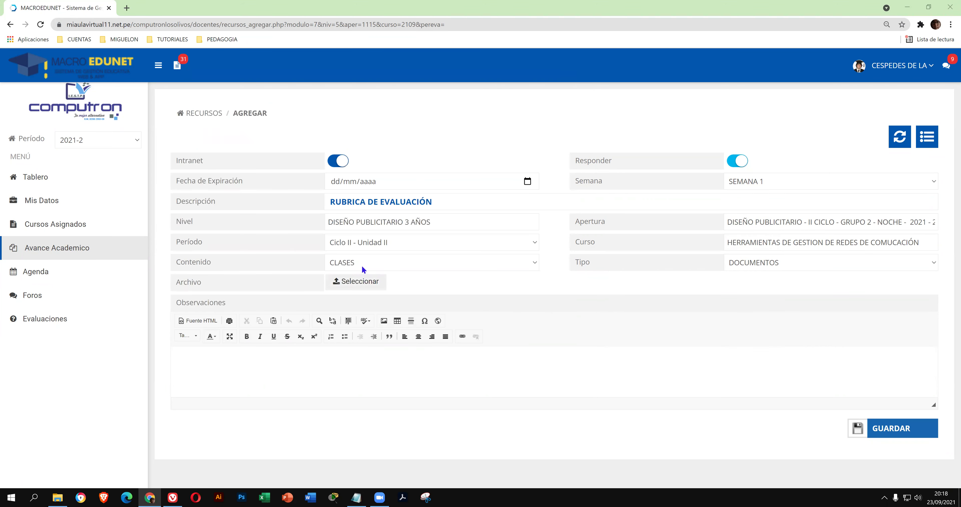
- Attach RUBRICAS DE EVALUACIÓN SEPTIEMBRE_OCTUBRE-2021.xlsx to the rubric resource and save it
click(357, 281)
double_click(249, 122)
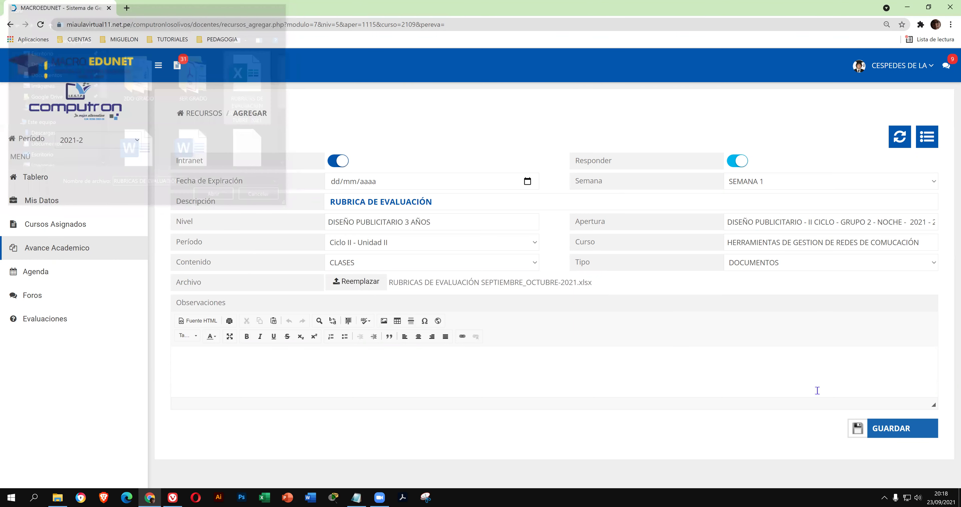
click(894, 435)
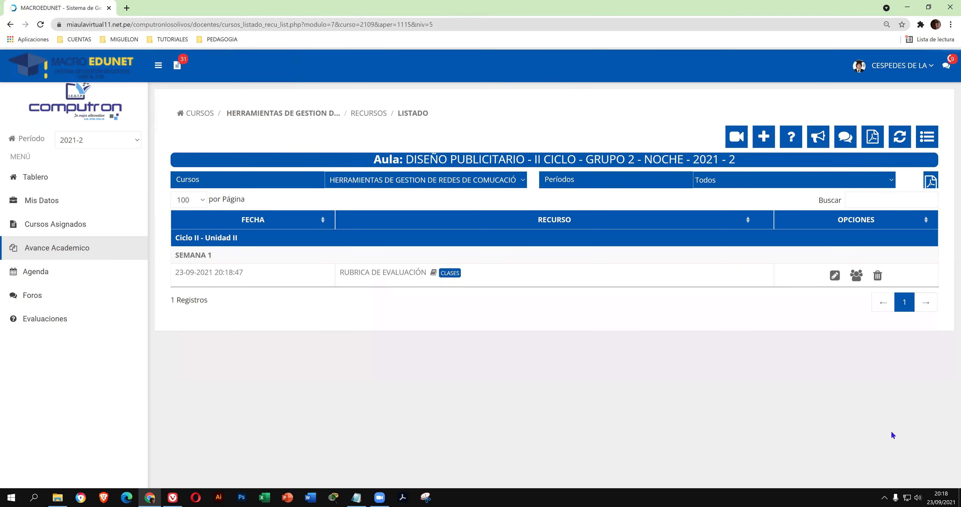
- Add another resource with SEMANA 1, Tipo DOCUMENTOS, Contenido CLASES and Período Ciclo II - Unidad II
click(761, 145)
click(739, 182)
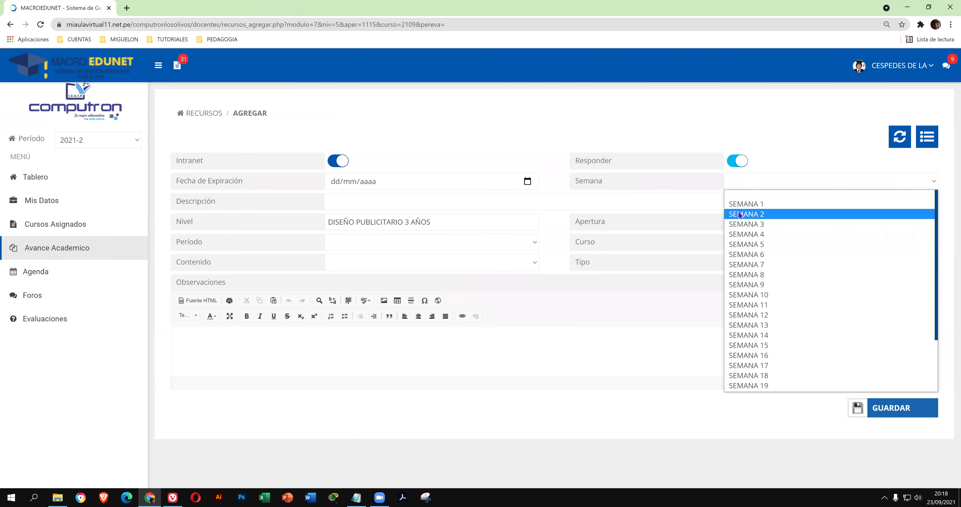
click(742, 204)
click(765, 271)
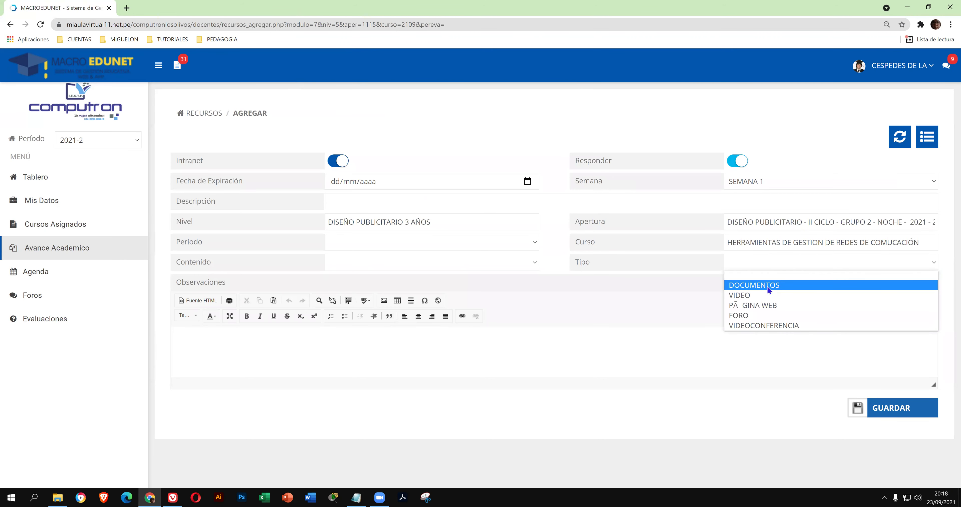
click(733, 285)
click(513, 265)
click(490, 277)
click(486, 248)
click(483, 265)
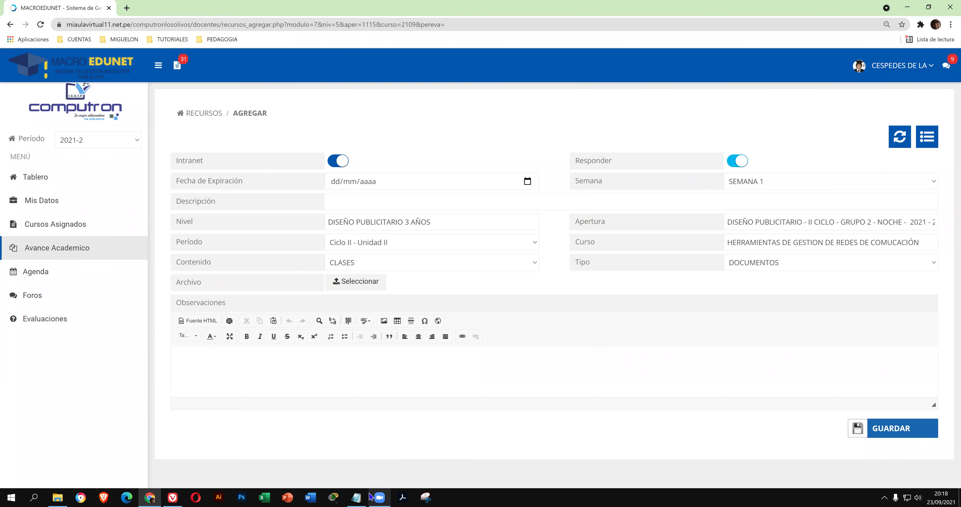
- Copy SILABO DEL CURSO, without the trailing dashes, from the Notepad notes into the resource's Descripción
click(356, 498)
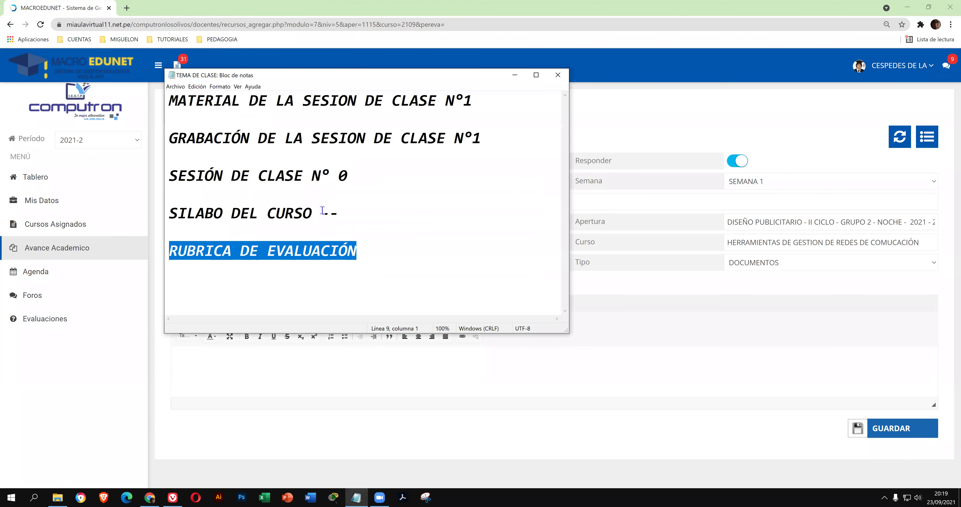
drag(312, 210, 166, 212)
right_click(180, 211)
click(205, 236)
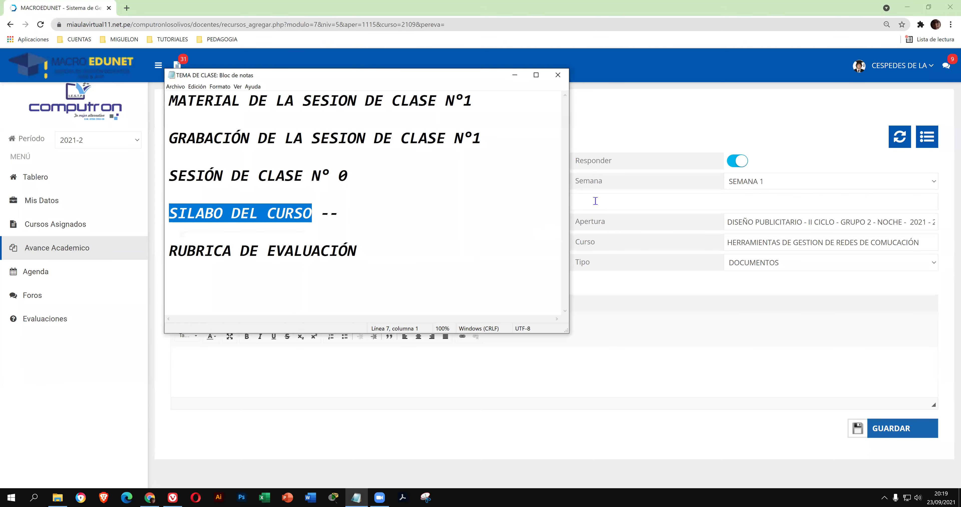
right_click(595, 201)
click(612, 272)
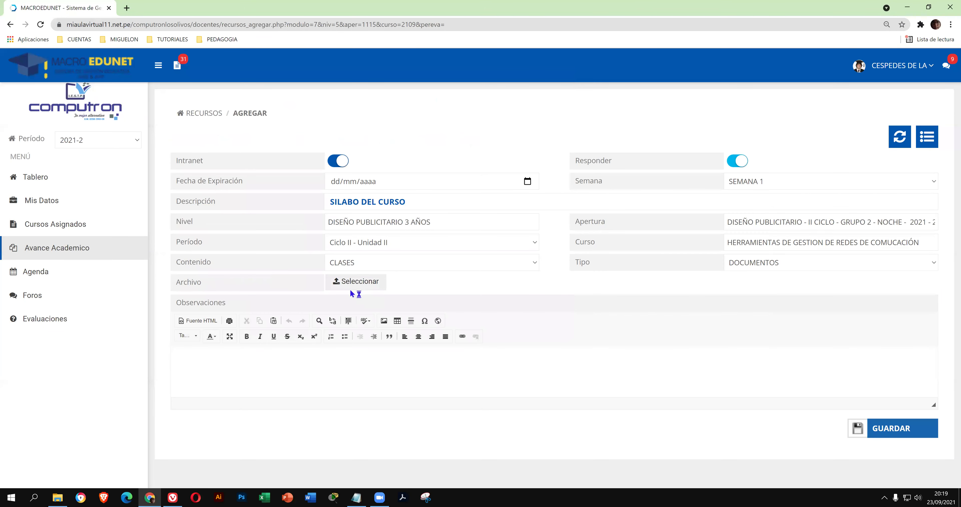
- Attach SYLABUS ADM DE HERRAMIENTAS DE GESTION 2013-II.docx to the syllabus resource and save it
scroll(177, 149, down, 3)
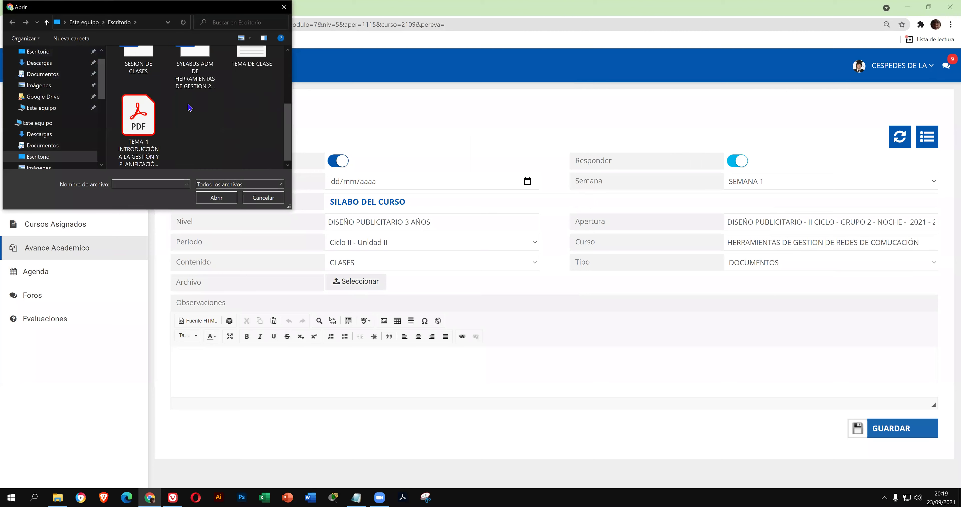
scroll(194, 93, up, 1)
double_click(195, 97)
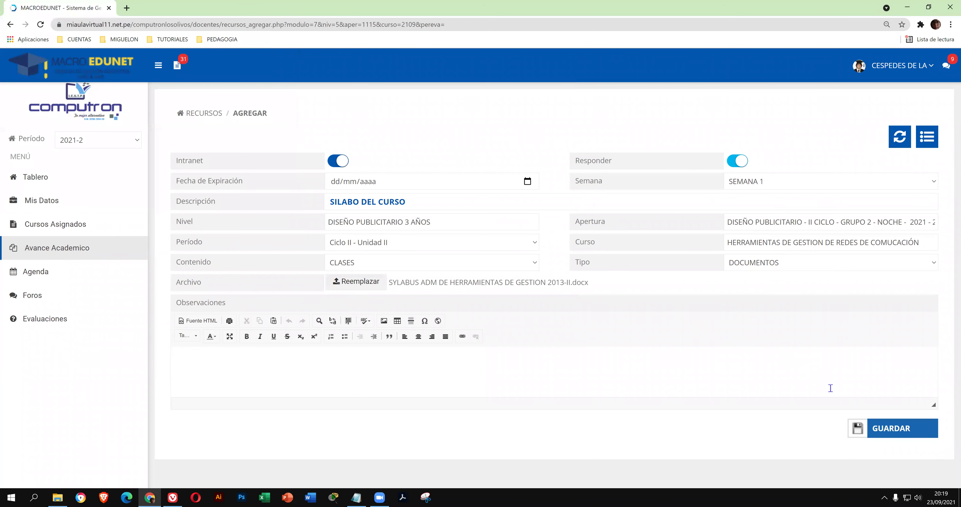
click(890, 427)
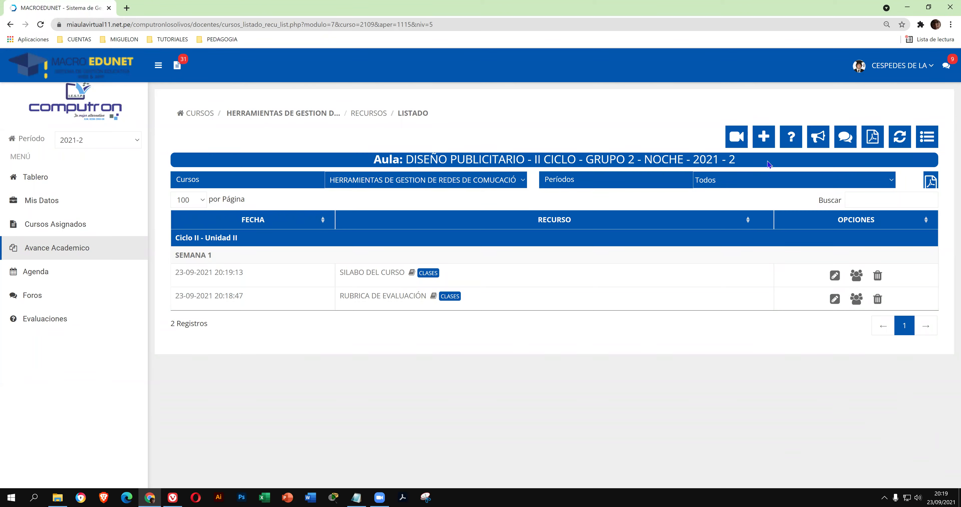
- Add a new resource and fill its Descripción with SESIÓN DE CLASE N° 0 copied from the Notepad notes
click(763, 136)
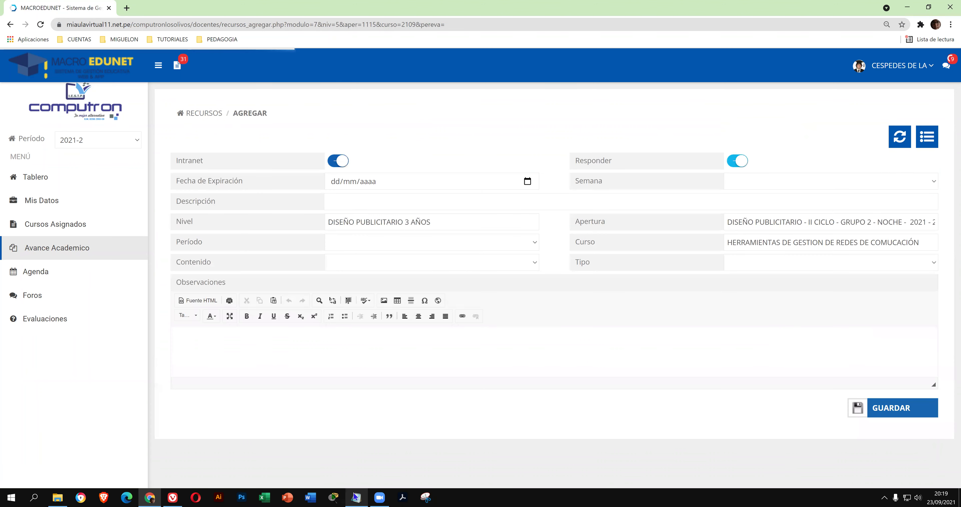
click(356, 497)
drag(357, 172, 134, 168)
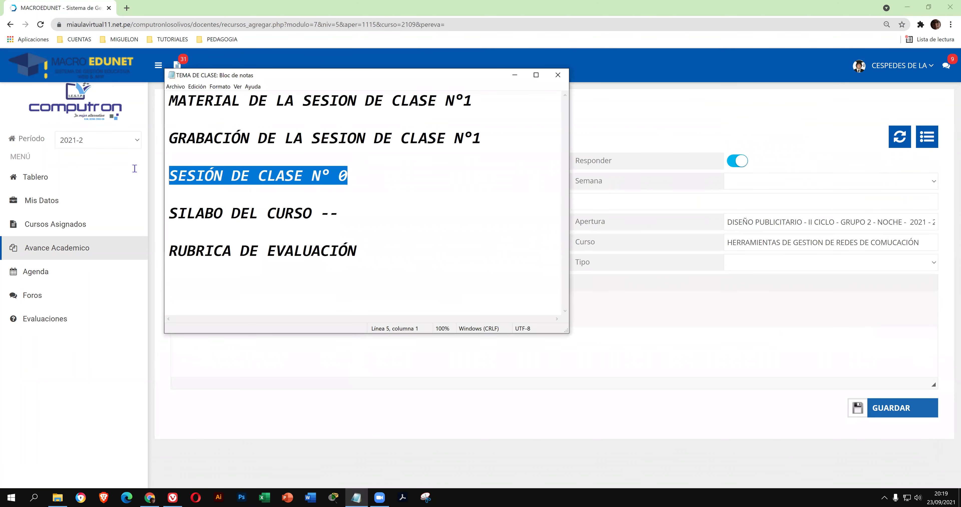
right_click(242, 185)
click(267, 199)
click(638, 203)
right_click(639, 204)
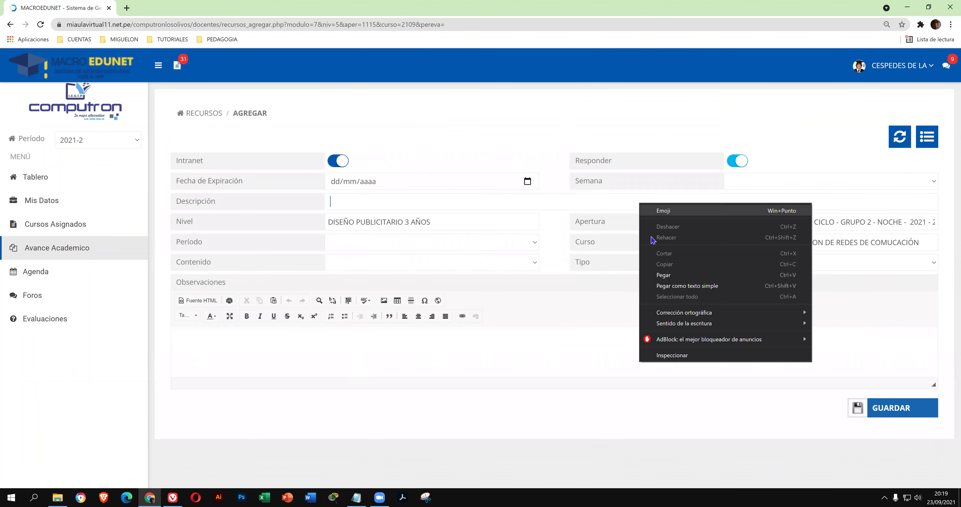
click(742, 274)
- Set the session resource to Tipo DOCUMENTOS and Período Ciclo II - Unidad II, and attach SESION DE CLASES.docx
click(764, 263)
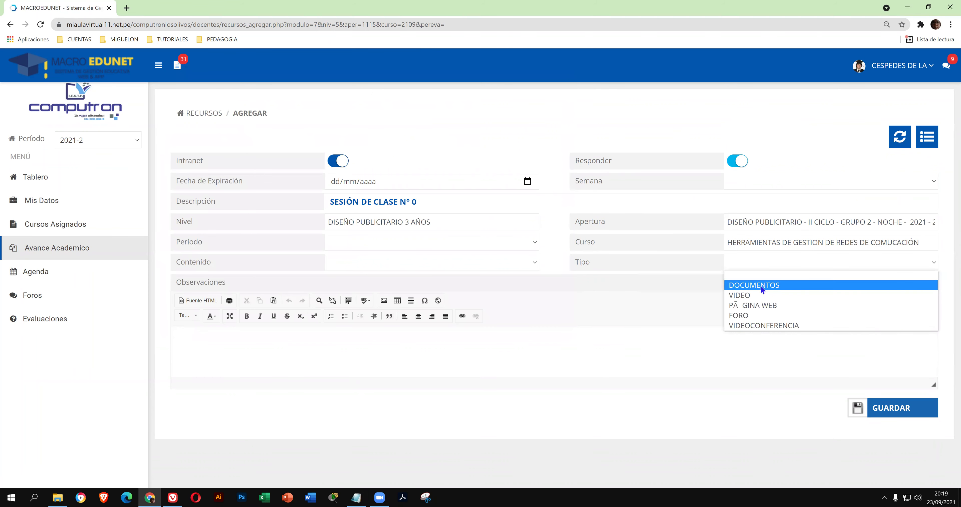
click(742, 283)
click(478, 262)
click(452, 280)
click(440, 262)
click(454, 263)
click(455, 244)
click(437, 269)
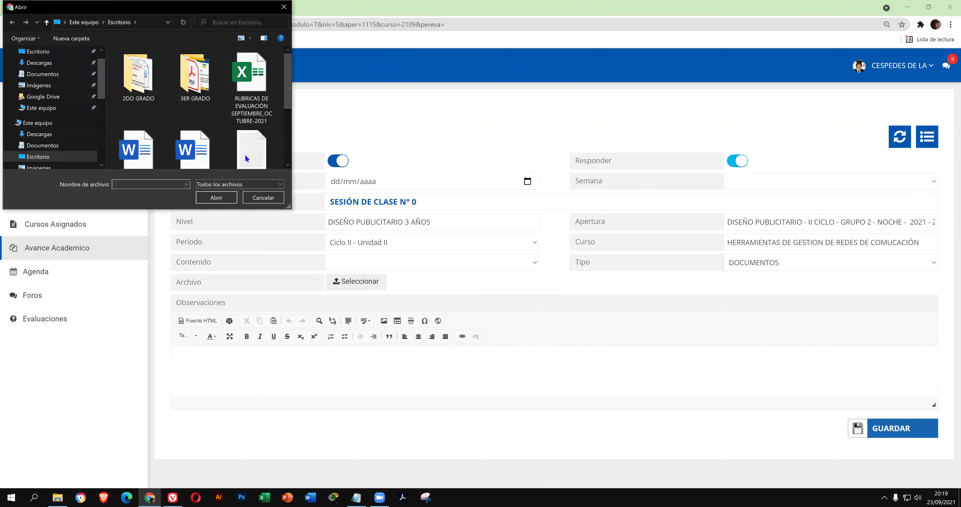
scroll(207, 158, down, 1)
double_click(150, 119)
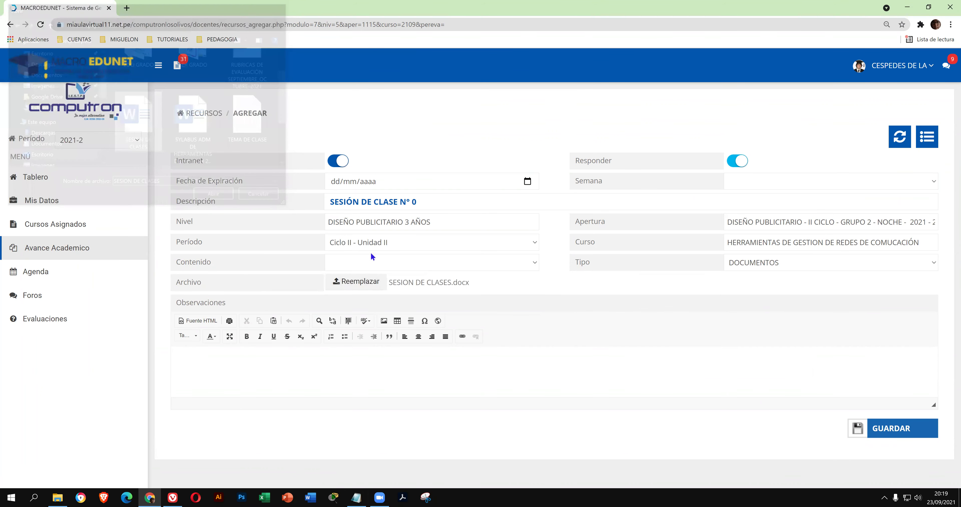
- Set the session resource's Contenido to CLASES and Semana to SEMANA 1, and save it
click(376, 262)
click(368, 286)
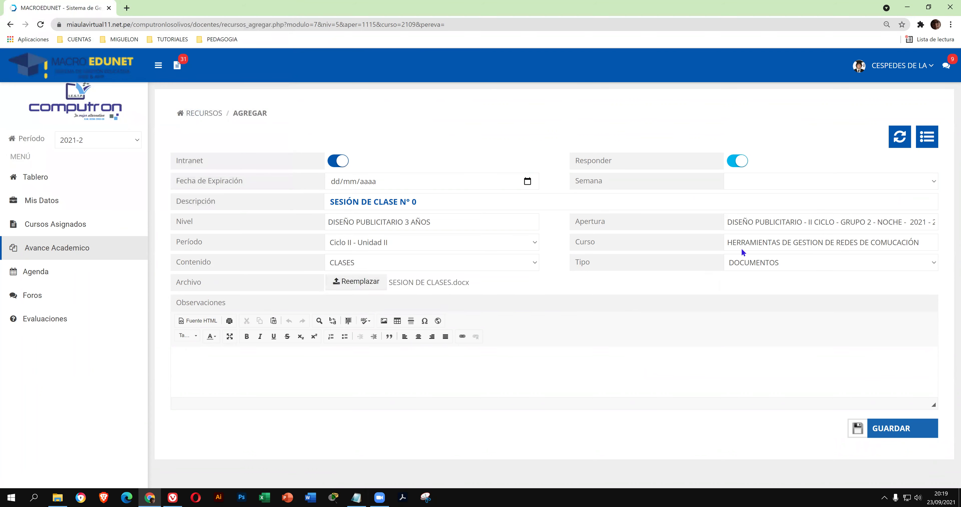
click(777, 187)
click(777, 204)
click(891, 425)
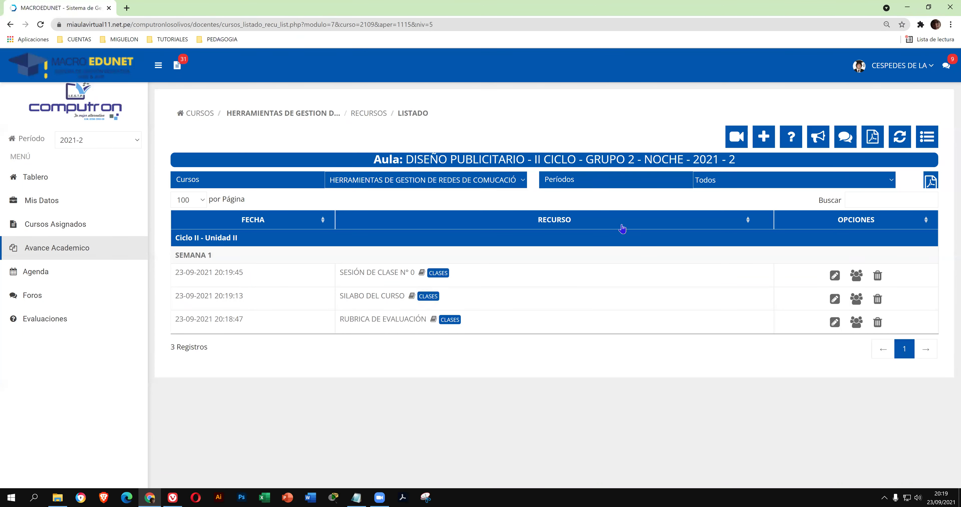
- Add a new resource with the Descripción GRABACIÓN DE LA SESION DE CLASE N°1 copied from the Notepad notes
click(770, 140)
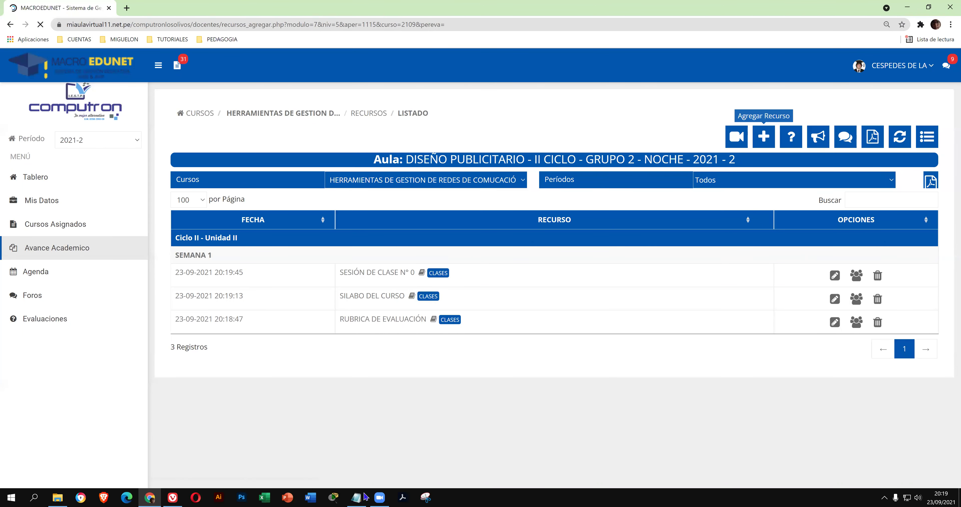
click(358, 492)
drag(485, 138, 170, 136)
right_click(179, 136)
click(245, 160)
right_click(604, 203)
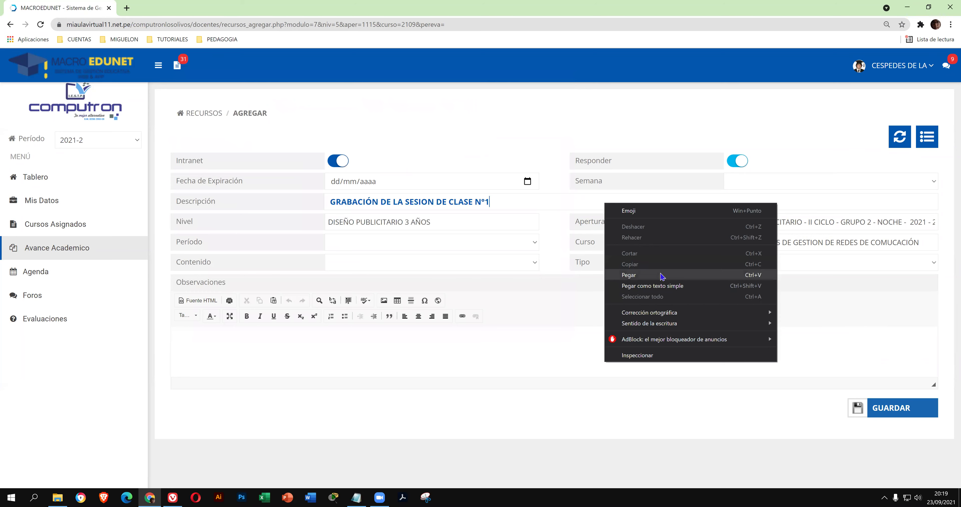
click(643, 275)
- Set the recording resource to Tipo DOCUMENTOS, Período Ciclo II - Unidad II, Contenido CLASES and SEMANA 1, and save it without a file
click(736, 262)
click(748, 285)
click(504, 246)
click(499, 266)
click(489, 268)
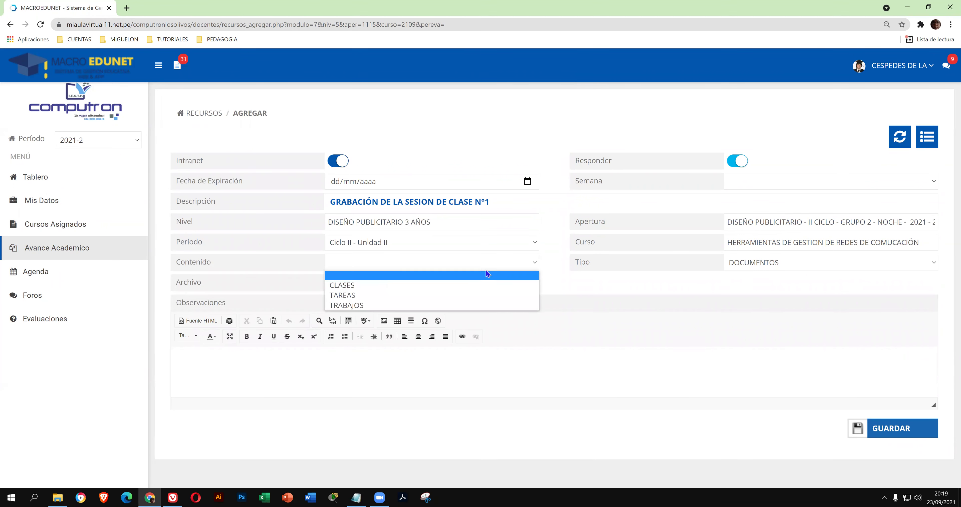
click(475, 286)
click(751, 182)
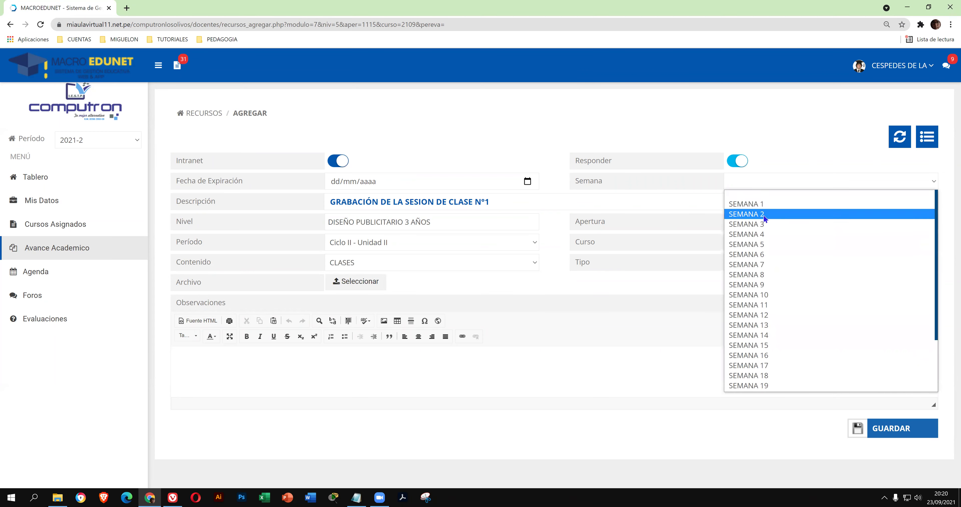
click(766, 205)
click(922, 435)
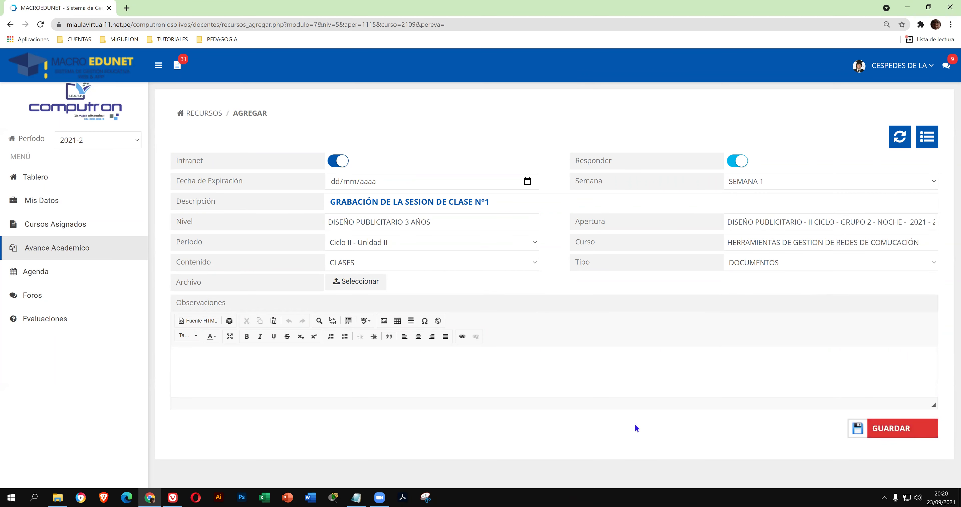
- Copy MATERIAL DE LA SESION DE CLASE N°1 from the Notepad notes into the Descripción of a newly added resource
click(355, 496)
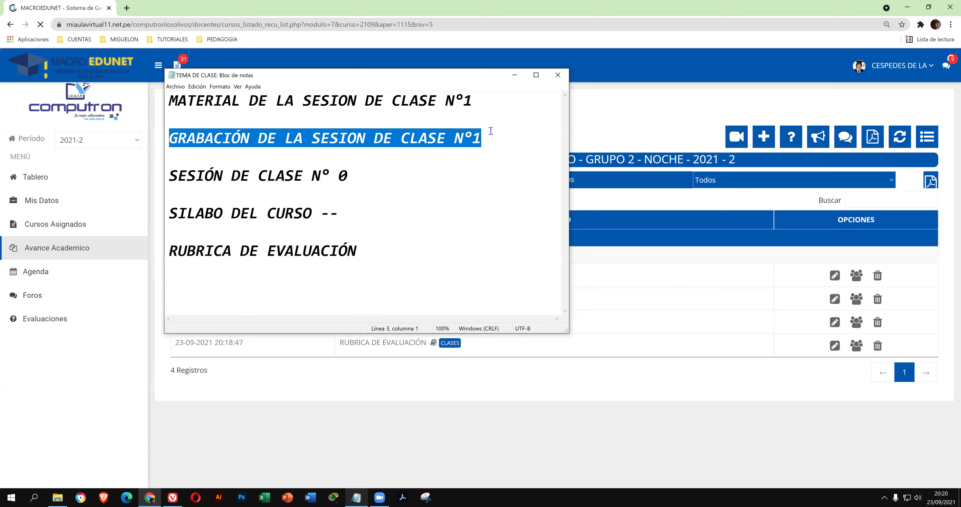
drag(478, 100, 83, 104)
right_click(244, 95)
click(265, 120)
click(764, 153)
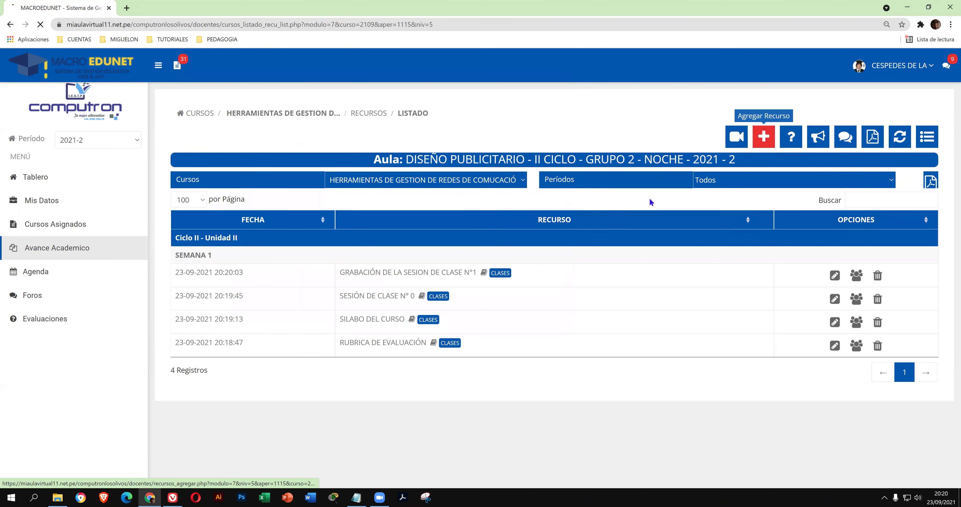
right_click(637, 200)
click(661, 271)
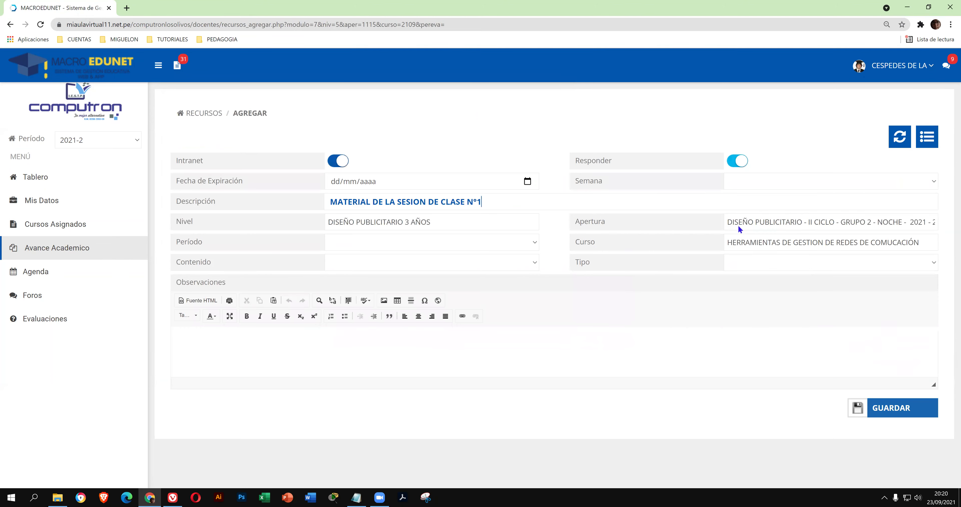
- Set the class material resource to SEMANA 1, Tipo DOCUMENTOS, Período Ciclo II - Unidad II and Contenido CLASES
click(763, 181)
click(761, 223)
click(755, 261)
click(757, 282)
click(468, 248)
click(463, 265)
click(457, 263)
click(426, 286)
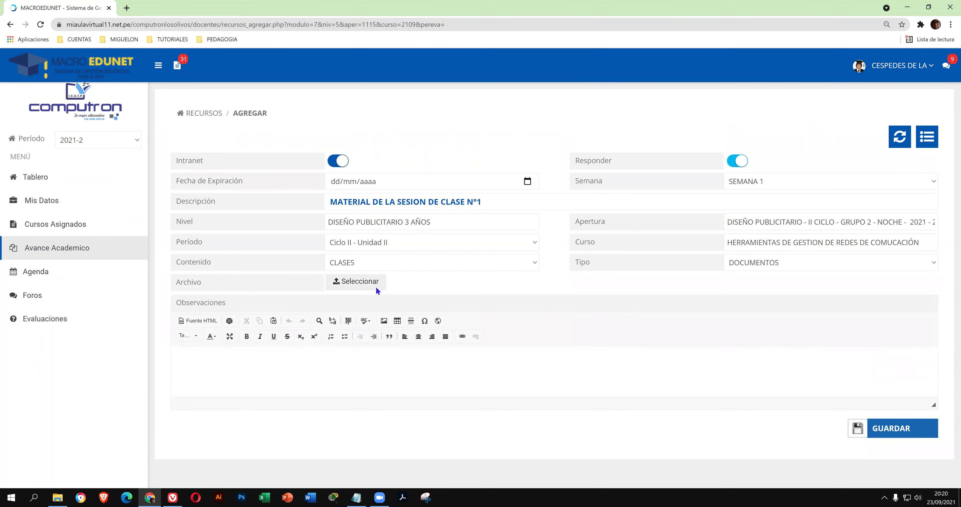
- Attach TEMA_1 INTRODUCCIÓN A LA GESTIÓN Y PLANIFICACIÓN DE REDES.pdf to the class material resource and save it
click(373, 287)
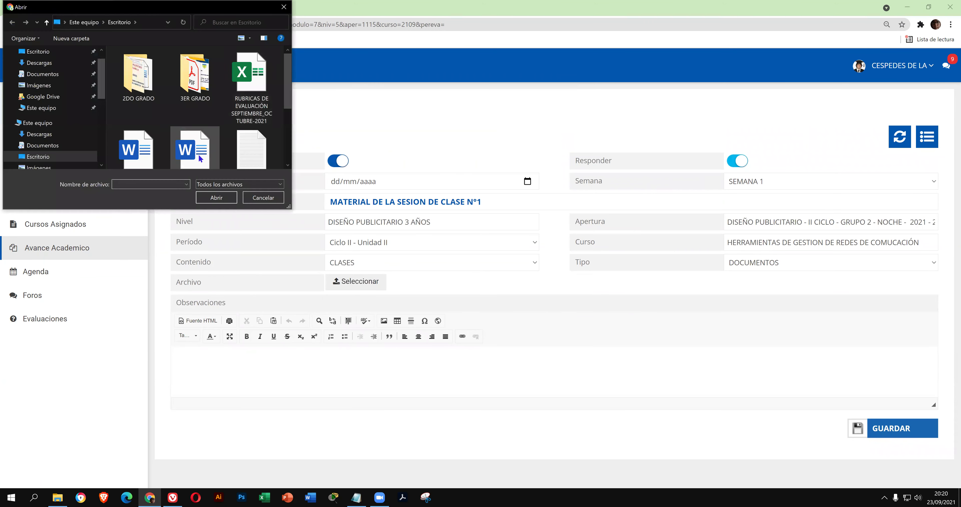
scroll(193, 154, down, 1)
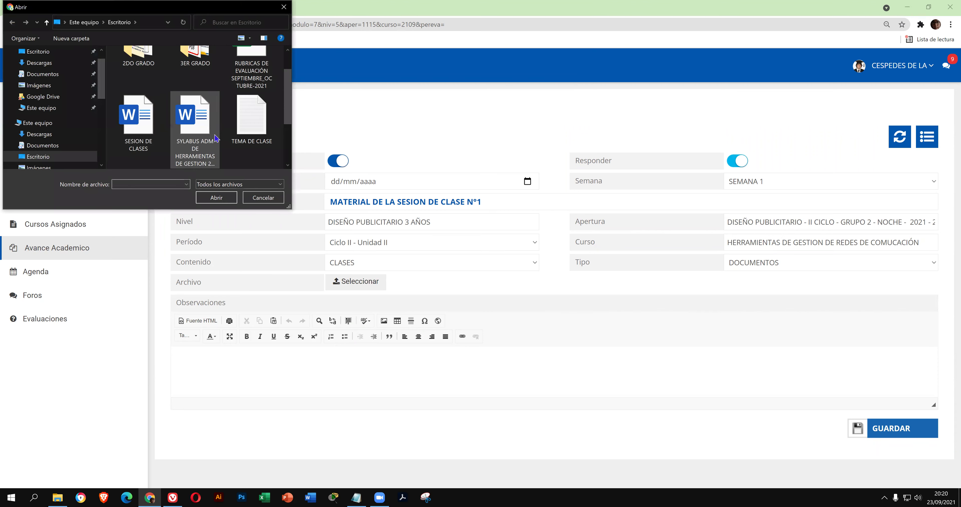
scroll(198, 146, down, 1)
click(139, 120)
key(Return)
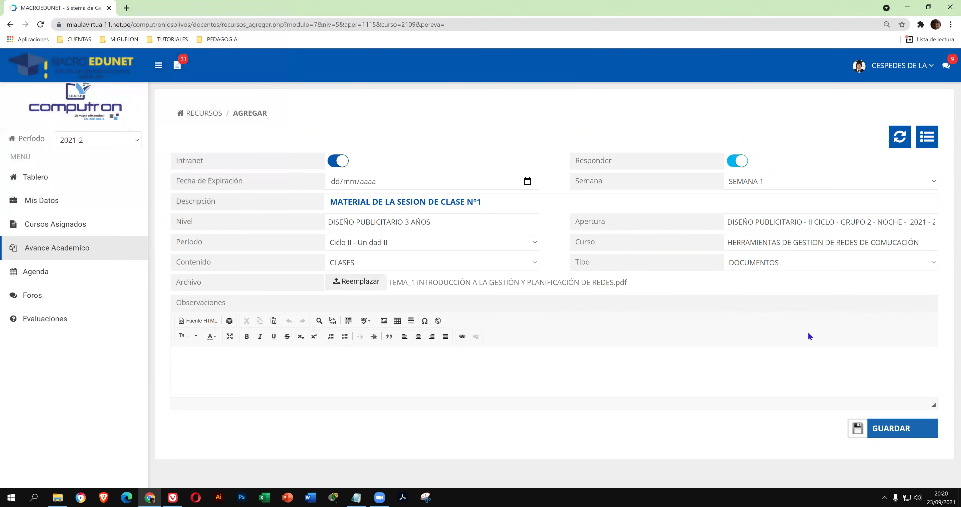
click(904, 435)
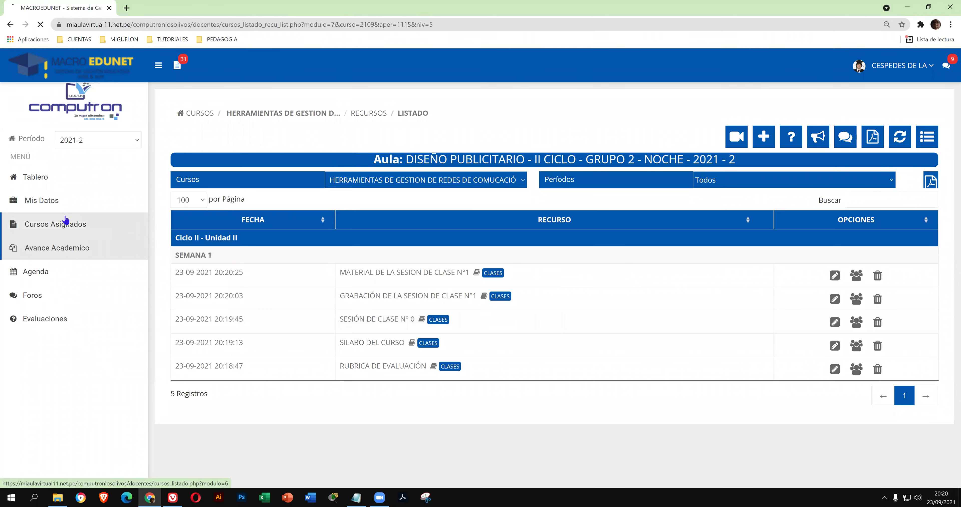
- Open the assigned courses list and review the classrooms down to the DISEÑO PUBLICITARIO groups
click(80, 222)
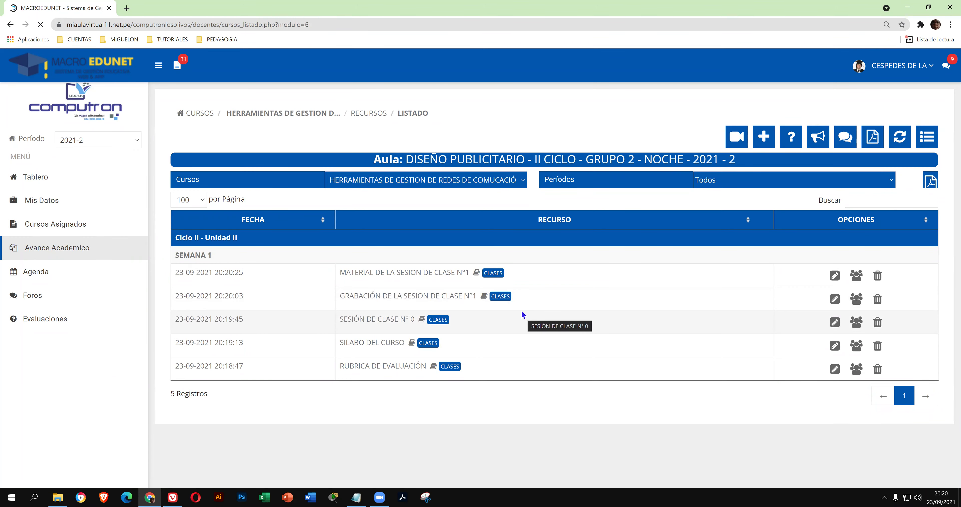
scroll(520, 309, down, 2)
scroll(520, 309, down, 7)
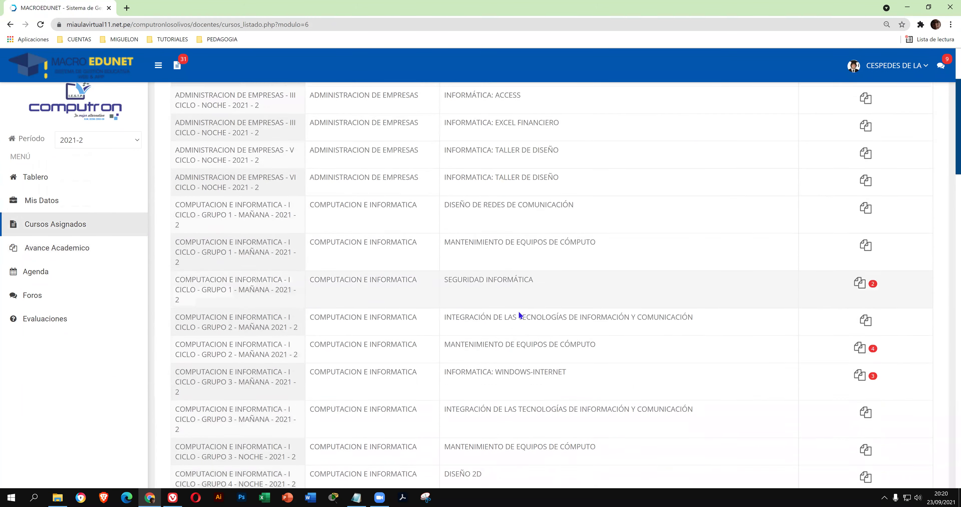
scroll(519, 311, down, 6)
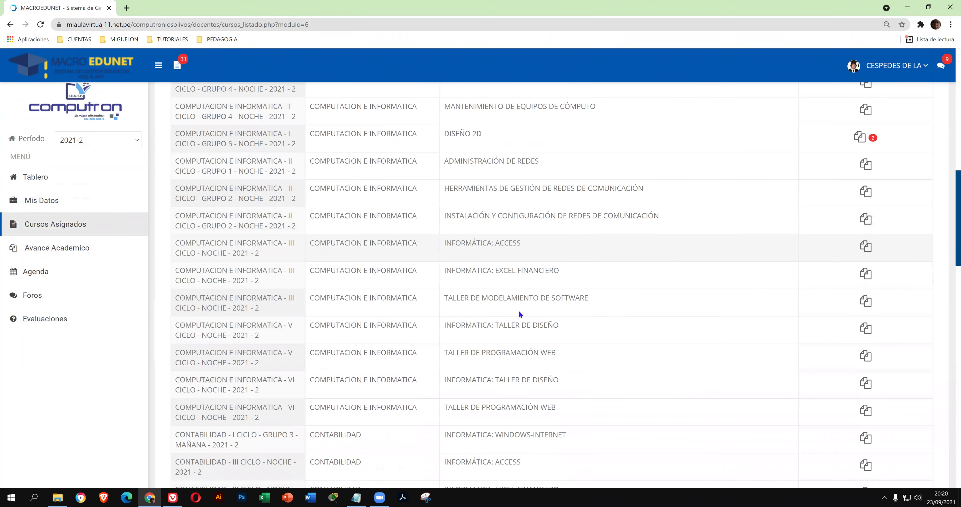
scroll(519, 314, down, 5)
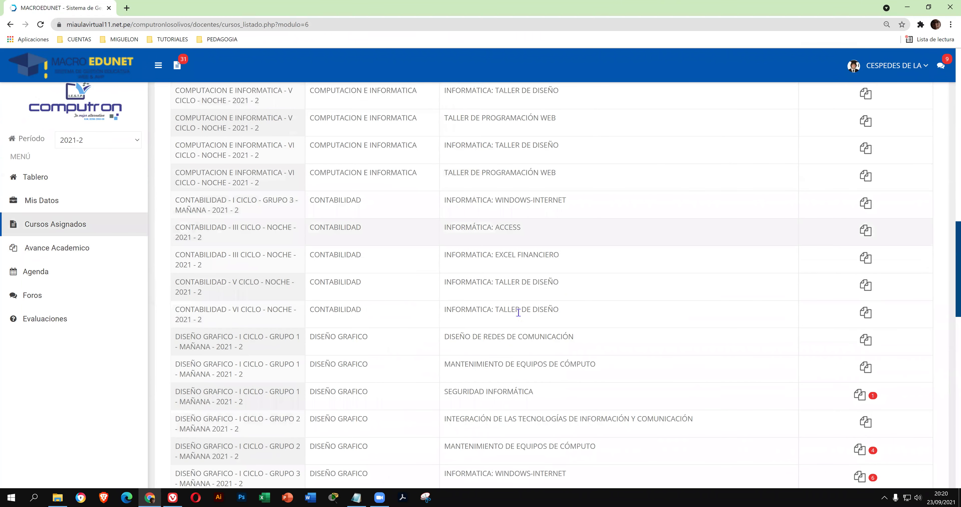
scroll(520, 317, down, 2)
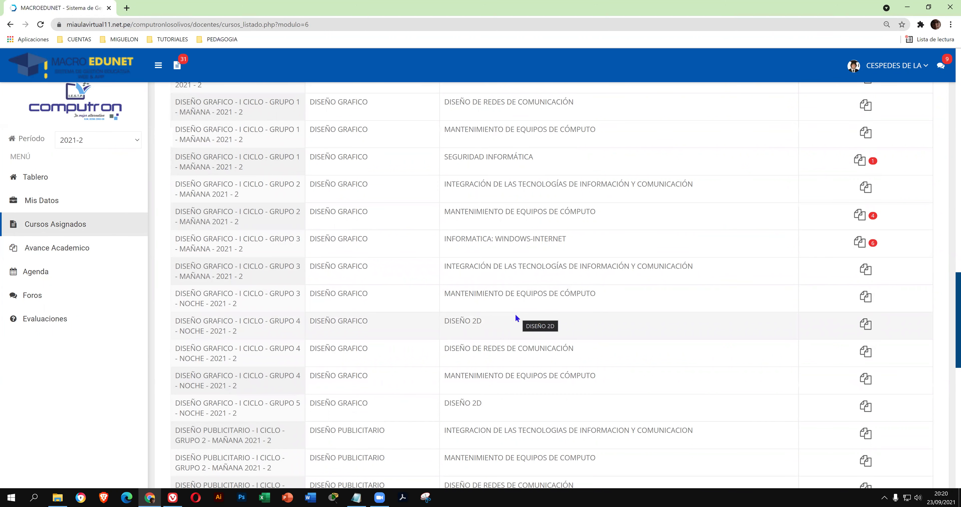
- Close the browser and the TEMA DE CLASE notes to return to the desktop
click(948, 8)
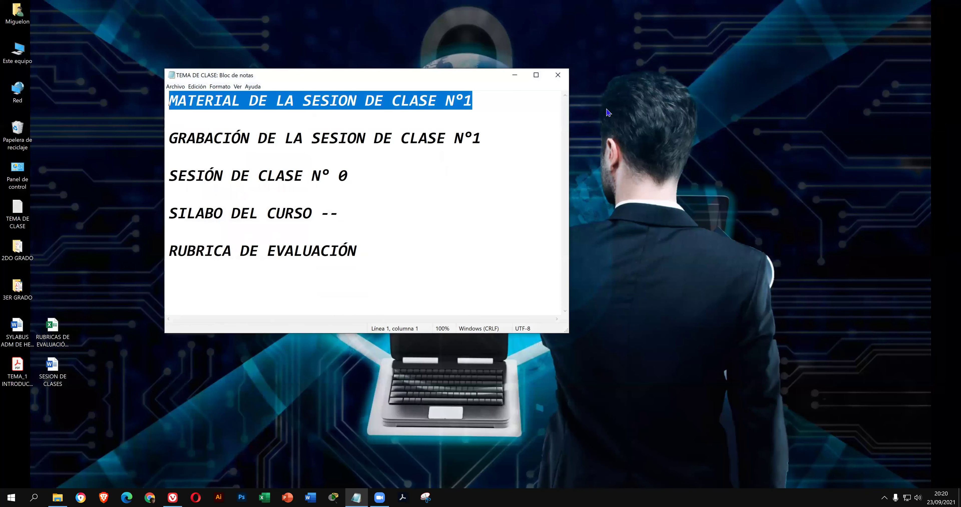
click(557, 75)
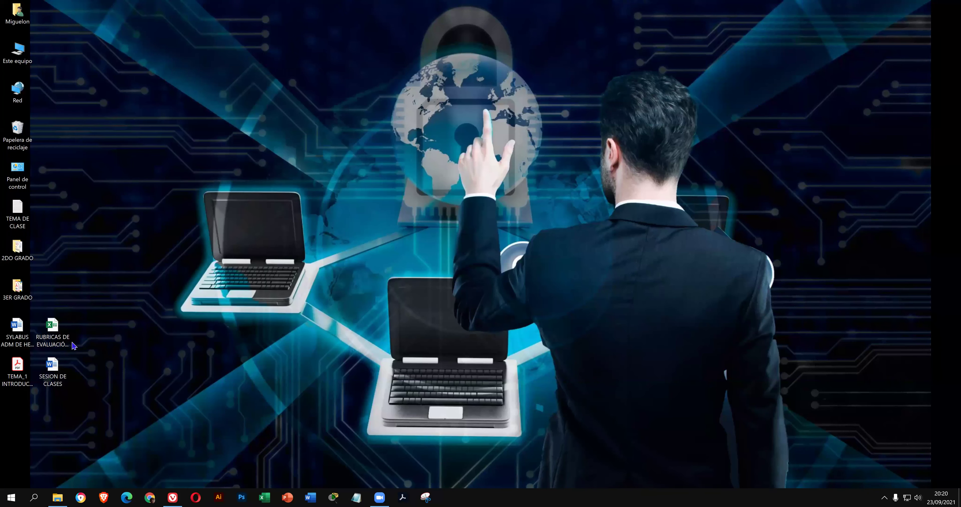
- Permanently delete the evaluation rubric, SESION DE CLASES, syllabus and TEMA_1 PDF files from the desktop
drag(101, 304, 56, 389)
click(56, 393)
key(shift+Delete)
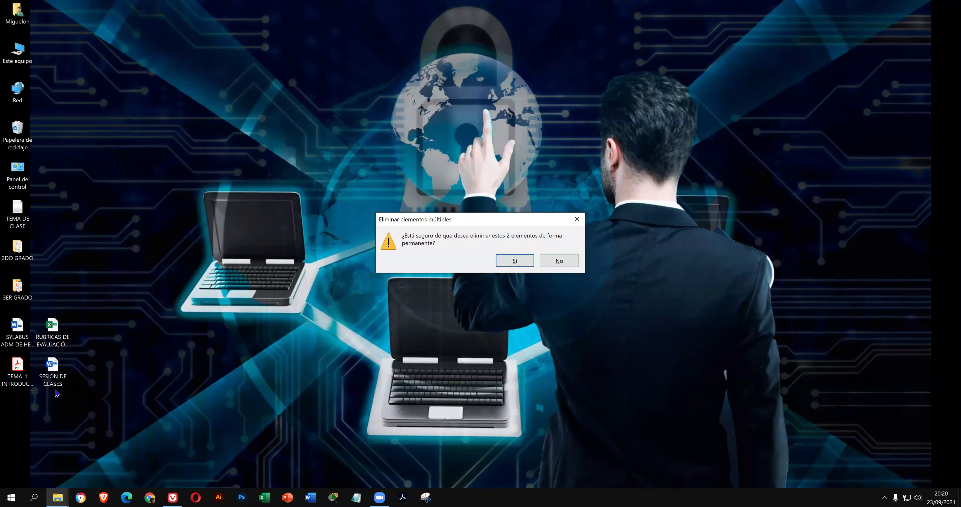
key(Return)
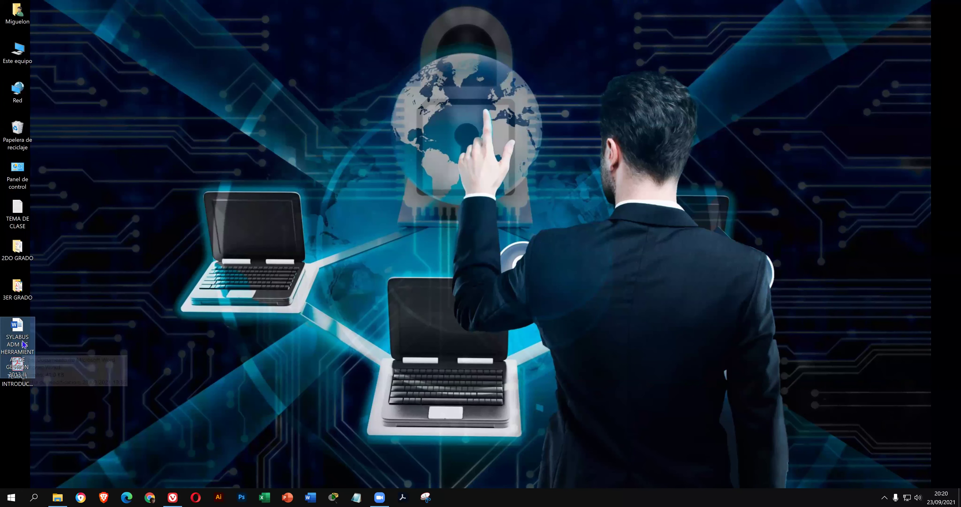
key(shift+Delete)
key(Return)
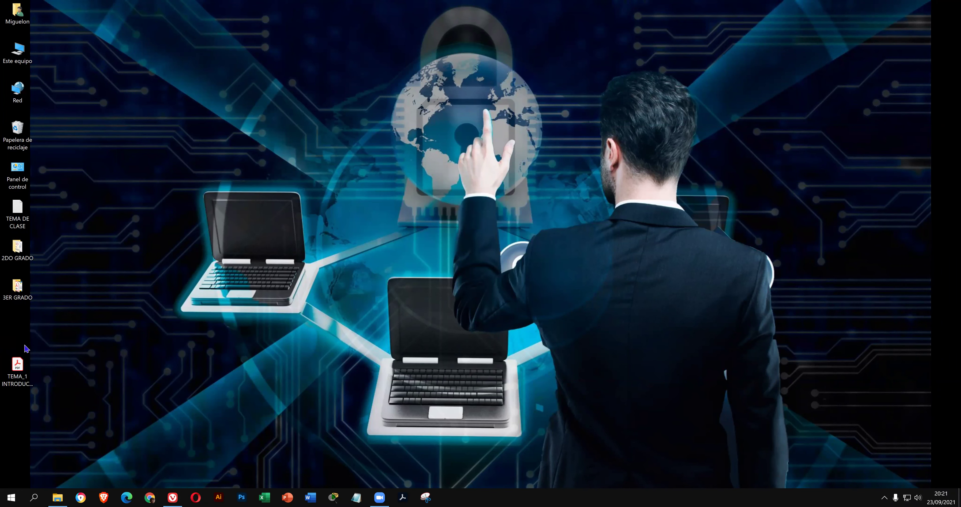
click(23, 367)
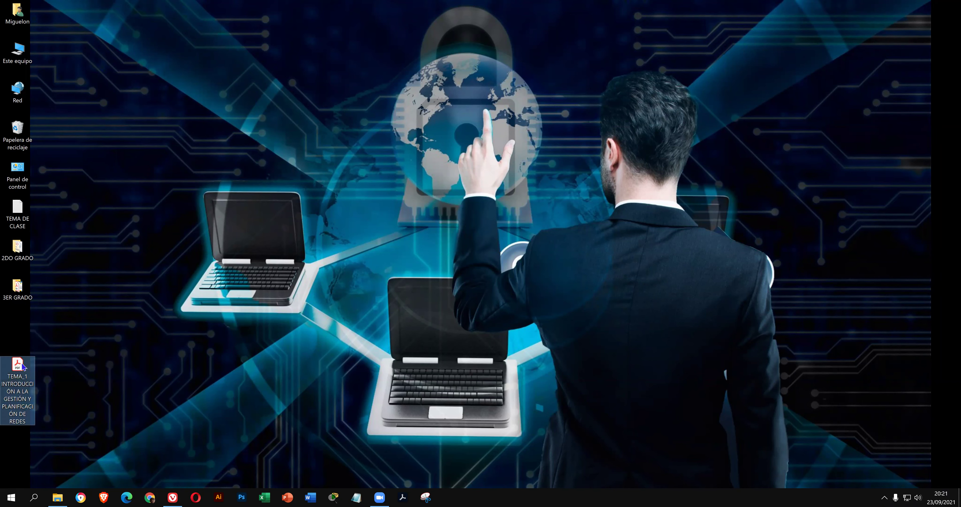
key(shift+Delete)
key(Return)
- In the MATERIAL folder of 009_HERRAMIENTA DE GESTIÓN DE REDES DE COMUNICACIÓN, create a SEMANA_01 folder and move the TEMA_1 PDF into it
click(58, 497)
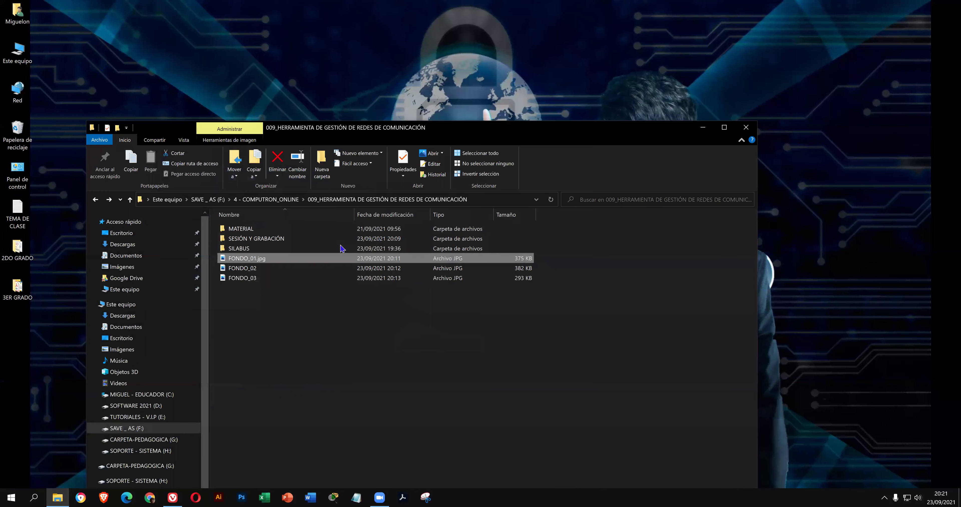
double_click(337, 229)
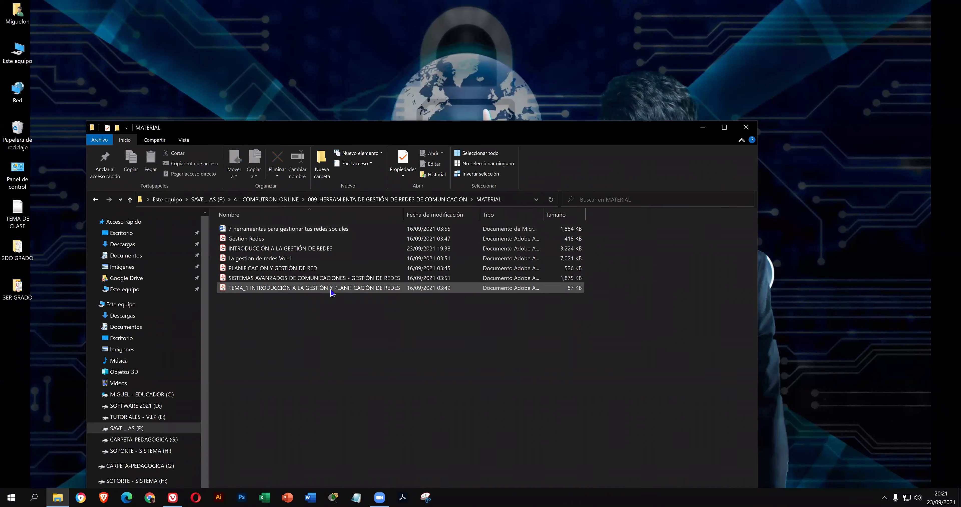
right_click(331, 290)
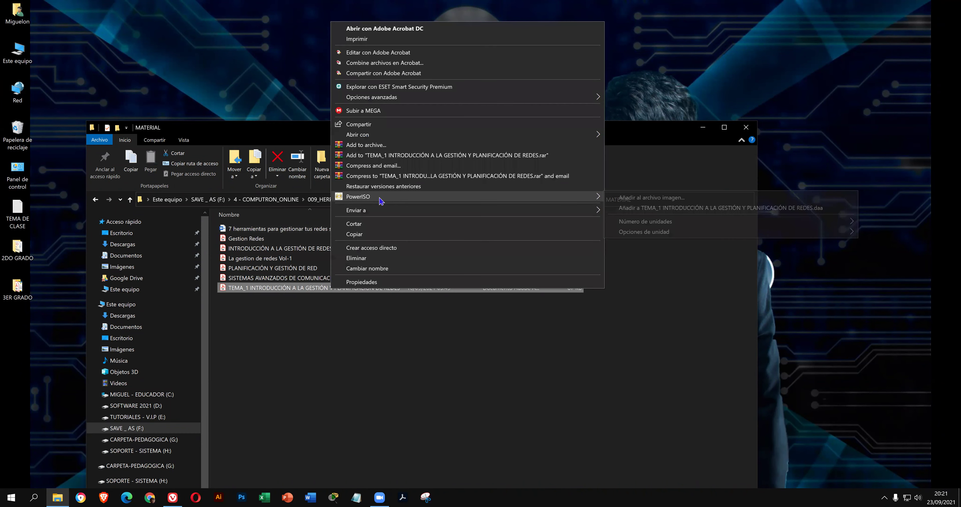
click(372, 223)
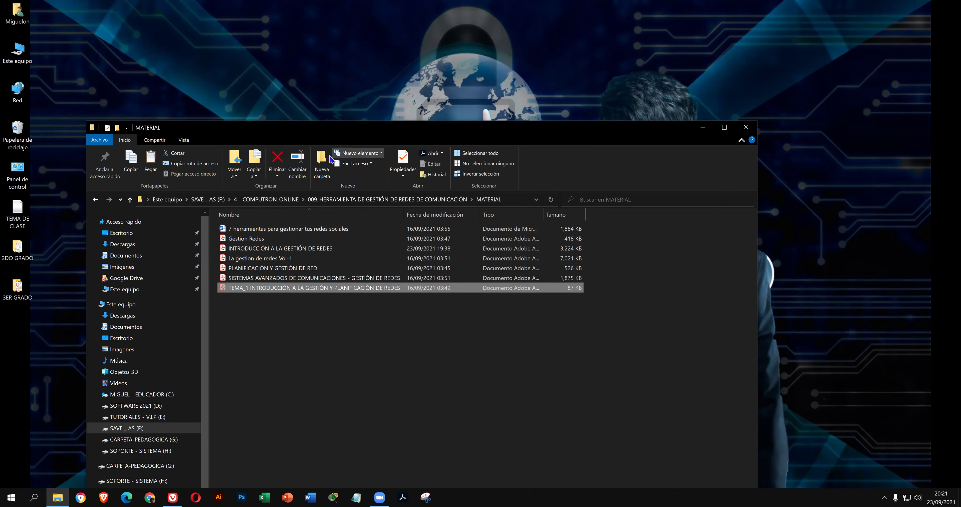
text(SEMANA_01)
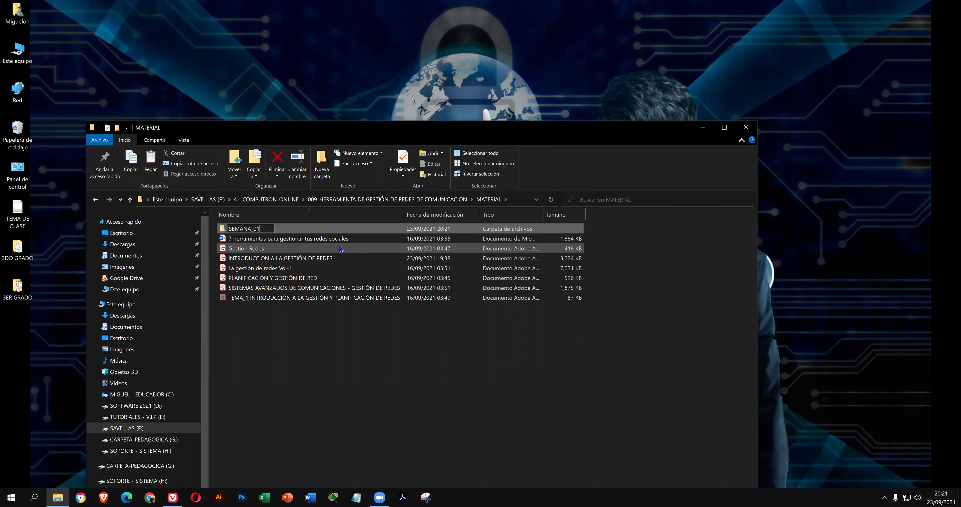
key(Return)
key(Return)
key(ctrl+v)
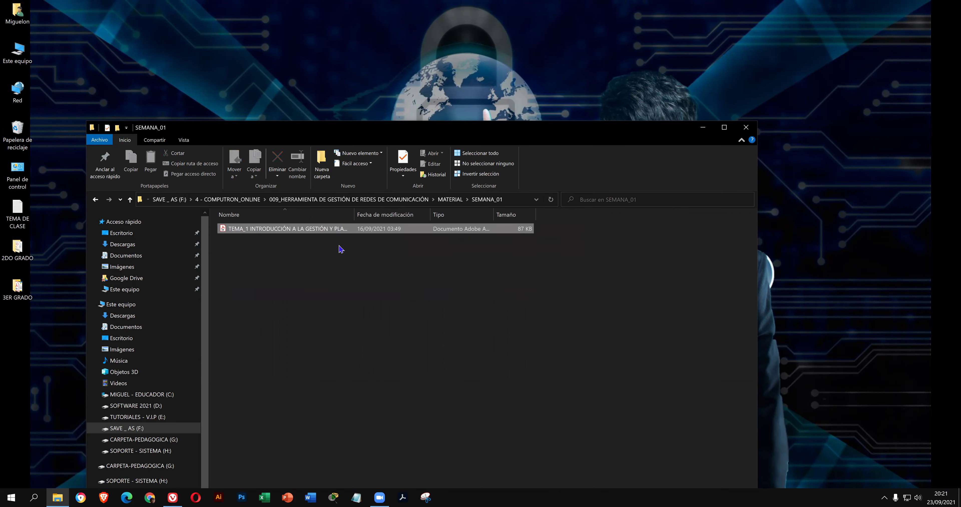
- Open the TEMA_1 PDF in Adobe Acrobat at 150% zoom and close the SEMANA_01 folder window
key(Return)
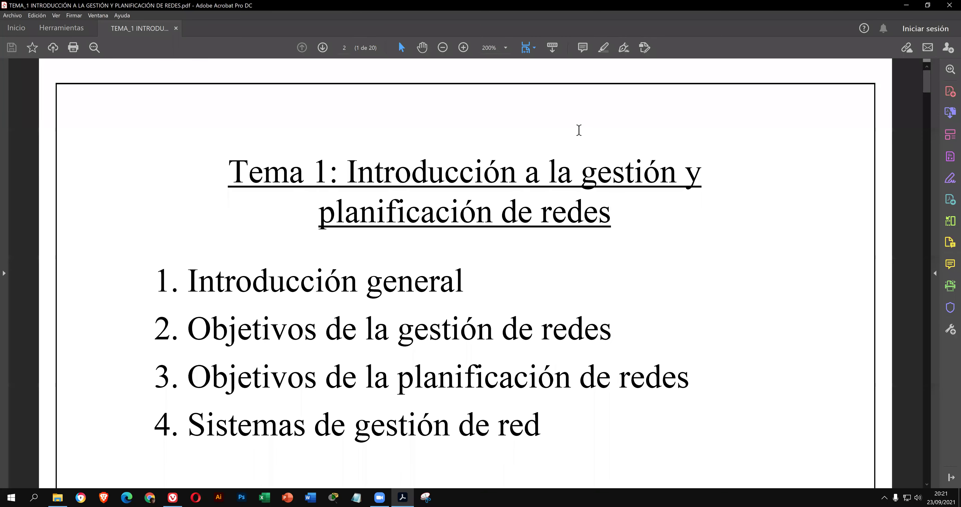
scroll(577, 131, down, 2)
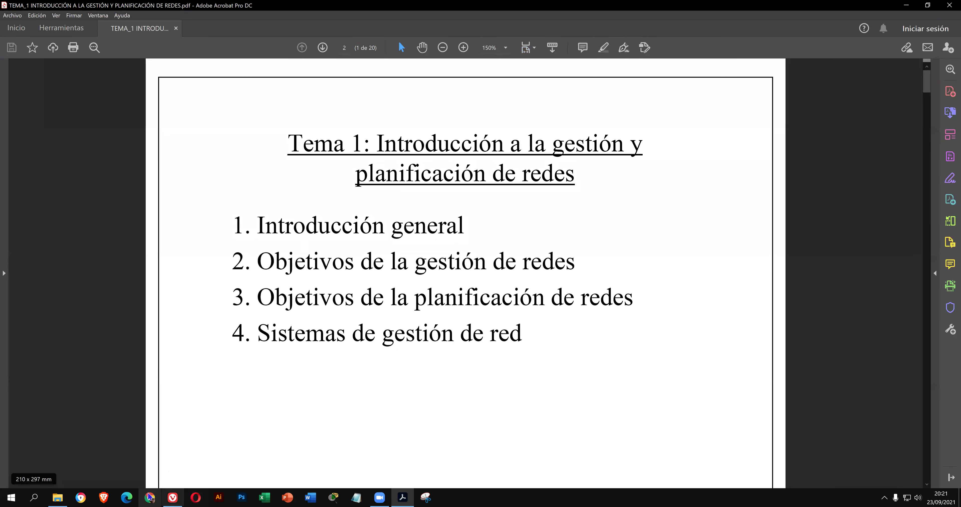
mouse_move(63, 495)
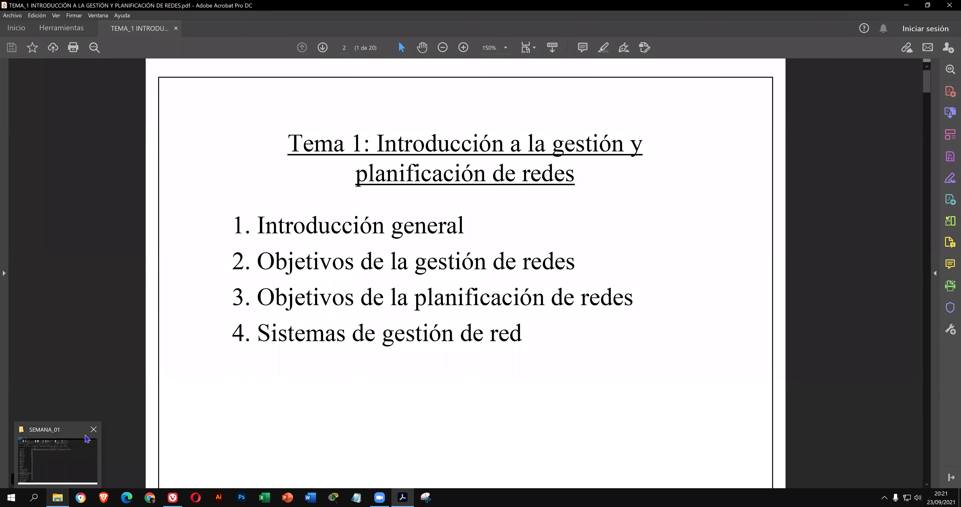
click(94, 432)
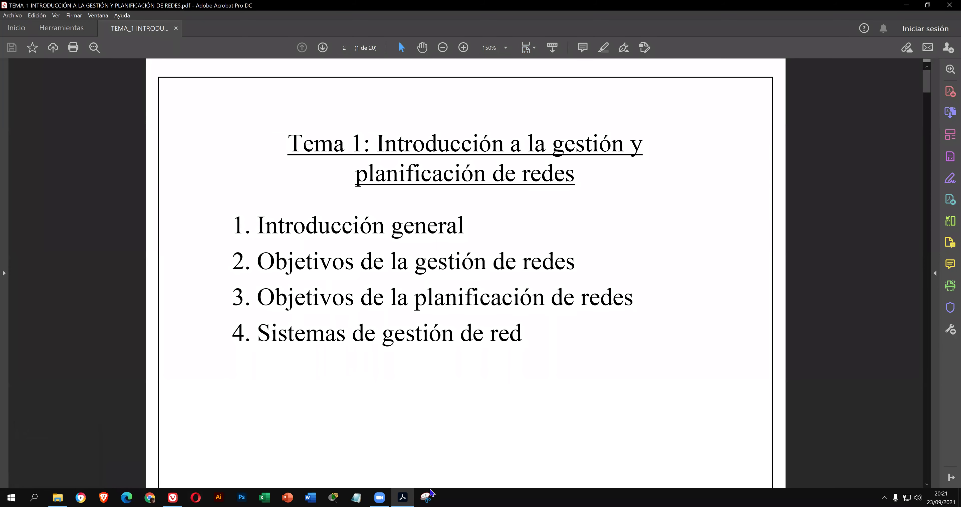
mouse_move(412, 497)
click(522, 336)
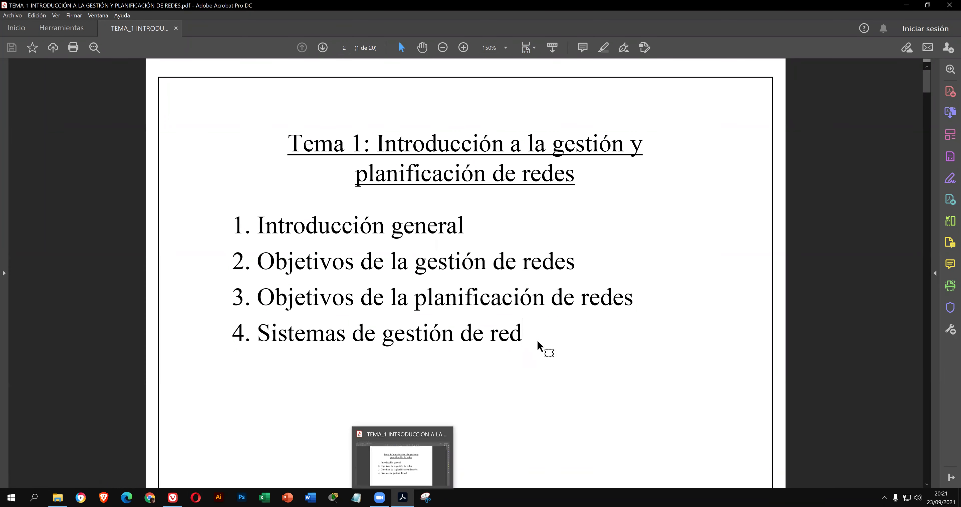